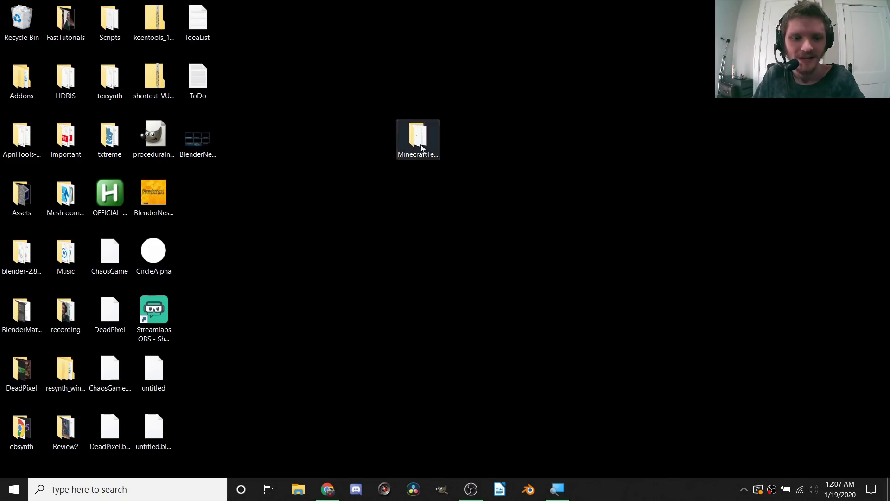
Restore the browser showing the Minecraft Assets 1.14 block textures folder
{"action": "left_click", "coordinate": [328, 489]}
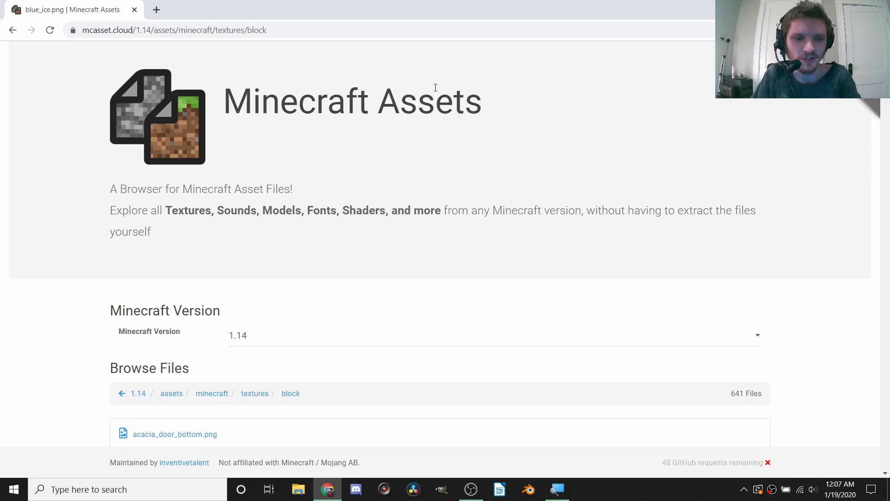
Scroll the block texture list and open an enlarged preview of cake_top.png
{"action": "scroll", "coordinate": [297, 153], "scroll_direction": "down", "scroll_amount": 15}
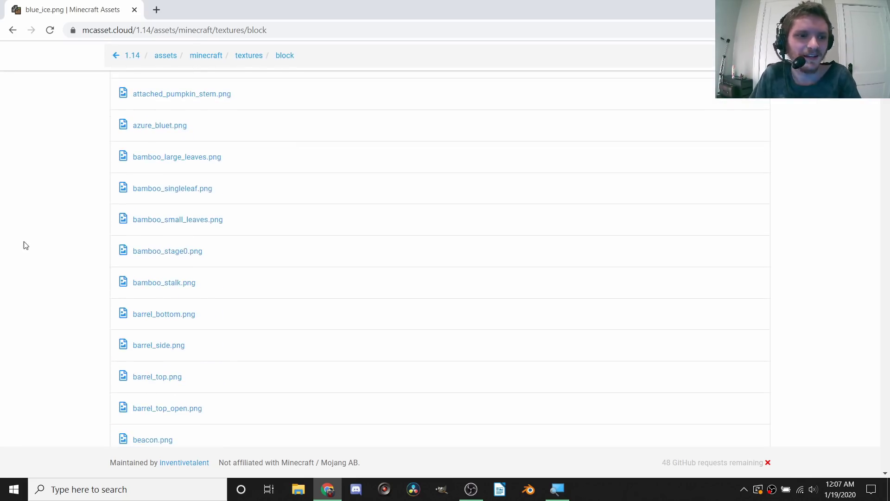
{"action": "scroll", "coordinate": [71, 229], "scroll_direction": "up", "scroll_amount": 5}
{"action": "scroll", "coordinate": [70, 230], "scroll_direction": "up", "scroll_amount": 10}
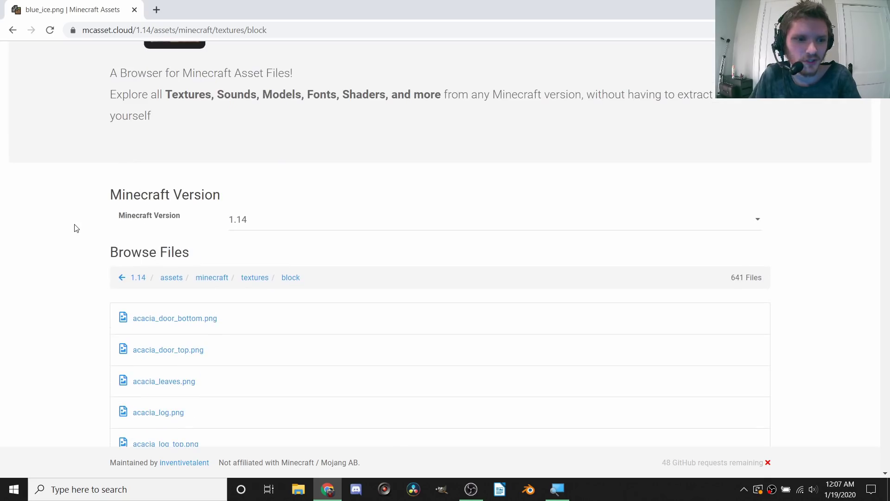
{"action": "scroll", "coordinate": [6, 281], "scroll_direction": "down", "scroll_amount": 6}
{"action": "scroll", "coordinate": [202, 278], "scroll_direction": "down", "scroll_amount": 6}
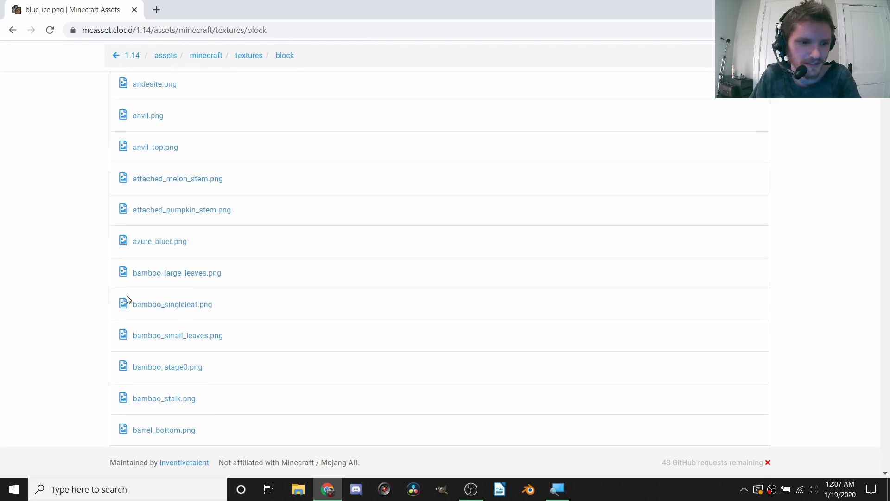
{"action": "scroll", "coordinate": [212, 310], "scroll_direction": "down", "scroll_amount": 20}
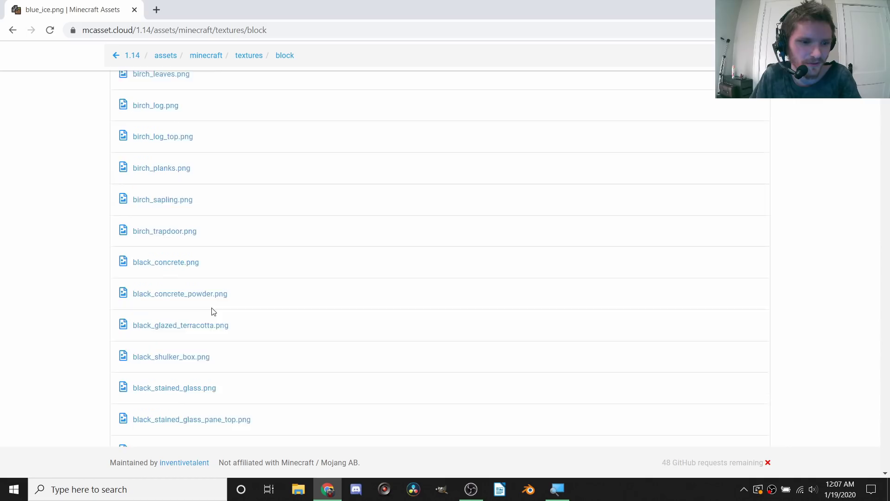
{"action": "scroll", "coordinate": [291, 320], "scroll_direction": "down", "scroll_amount": 20}
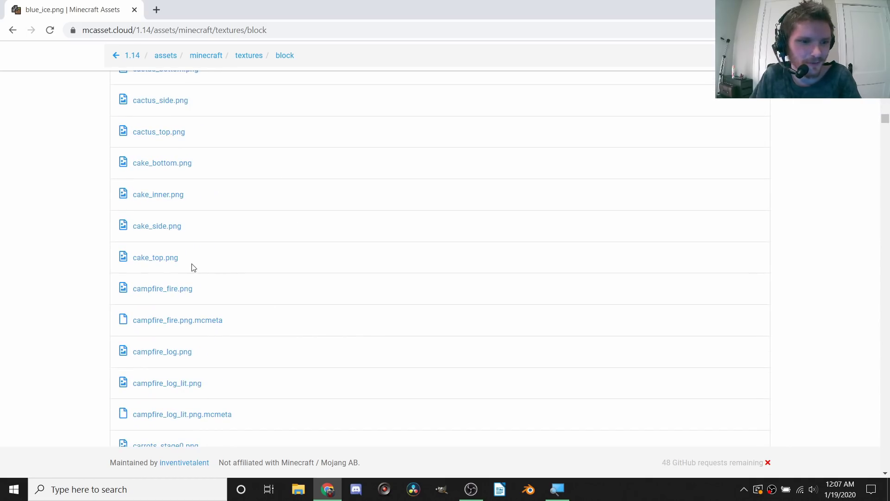
{"action": "left_click", "coordinate": [160, 260]}
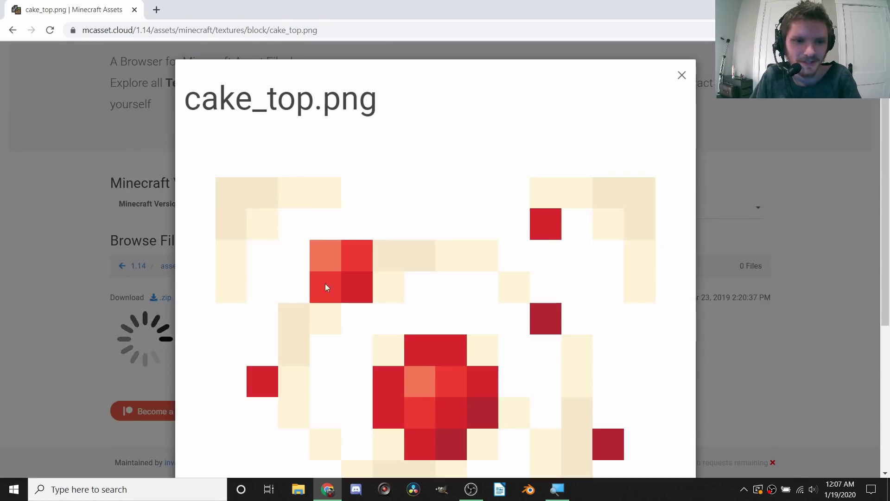
Close the cake_top.png preview and minimize the browser to the desktop
{"action": "scroll", "coordinate": [334, 274], "scroll_direction": "down", "scroll_amount": 2}
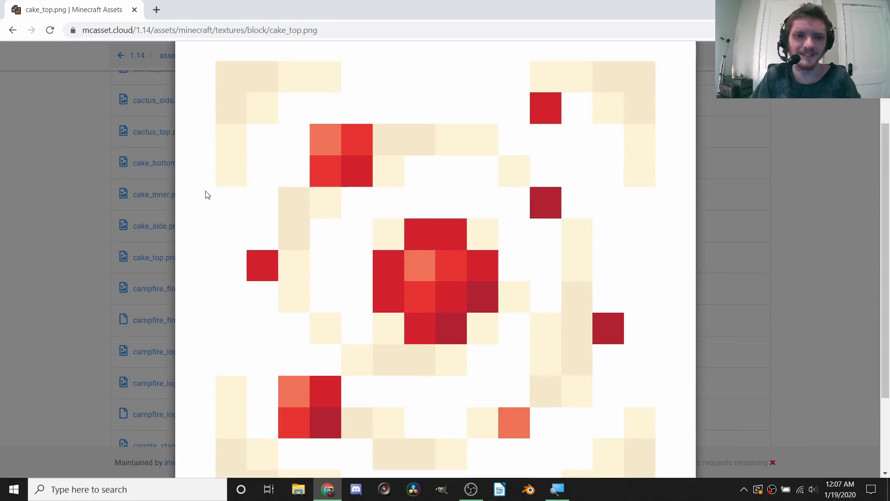
{"action": "left_click", "coordinate": [1, 198]}
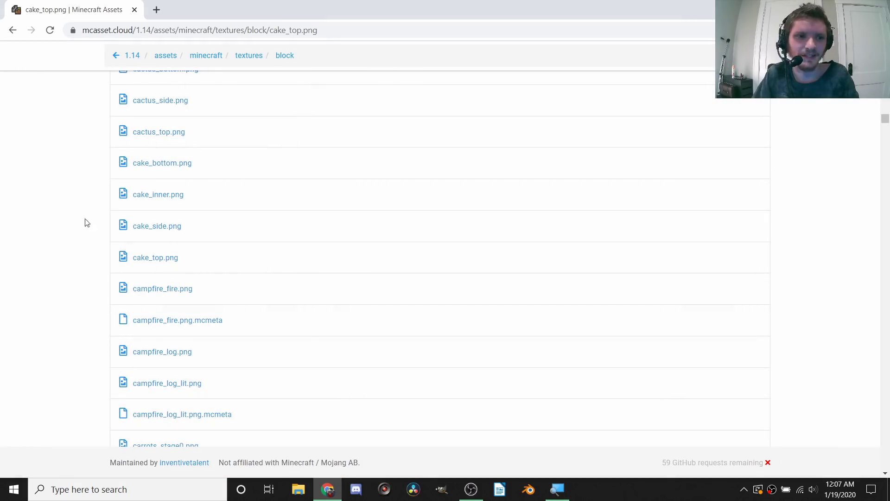
{"action": "middle_click", "coordinate": [62, 467]}
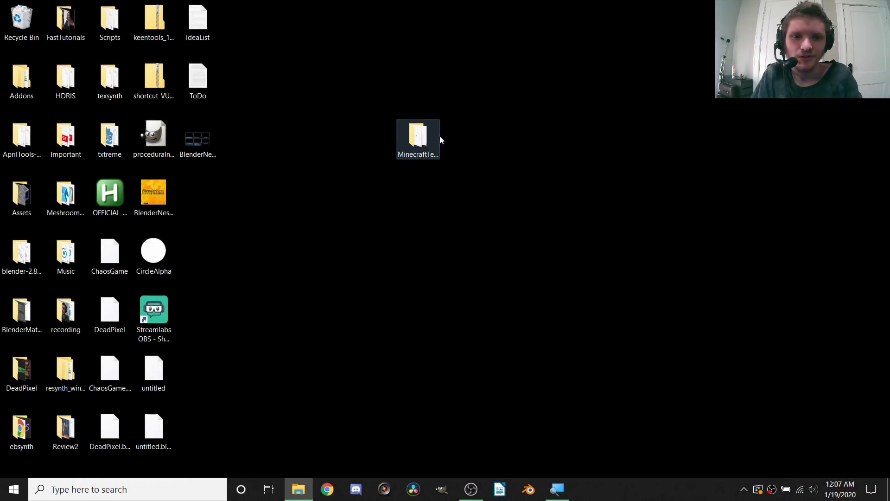
Open the MinecraftTextures folder, search 'sto', and select the stone texture file
{"action": "left_click", "coordinate": [520, 142]}
{"action": "double_click", "coordinate": [418, 137]}
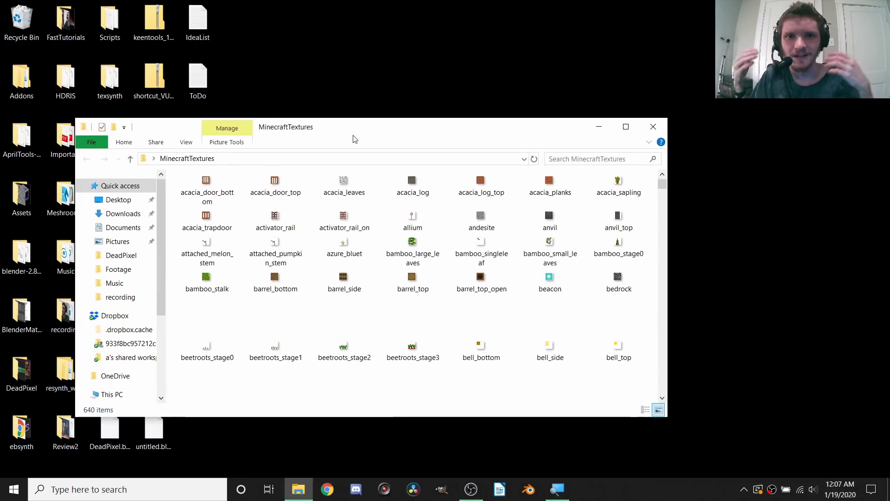
{"action": "left_click", "coordinate": [592, 159]}
{"action": "type", "text": "stone"}
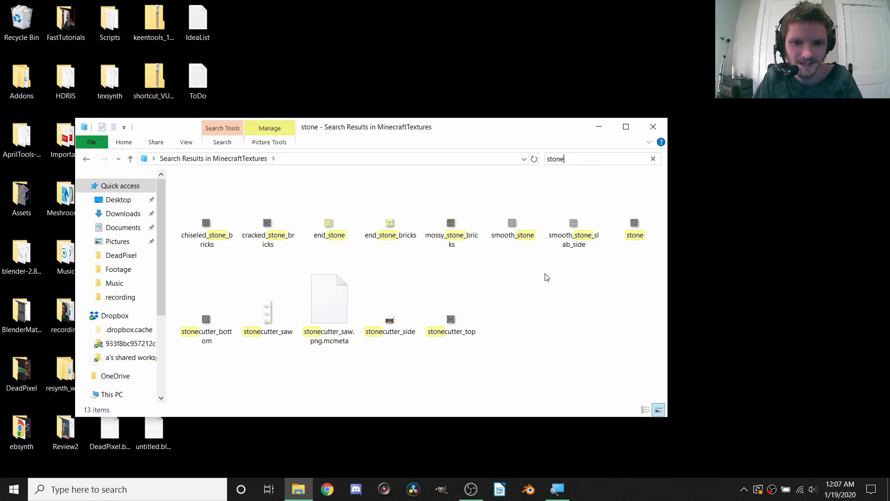
{"action": "left_click", "coordinate": [634, 232]}
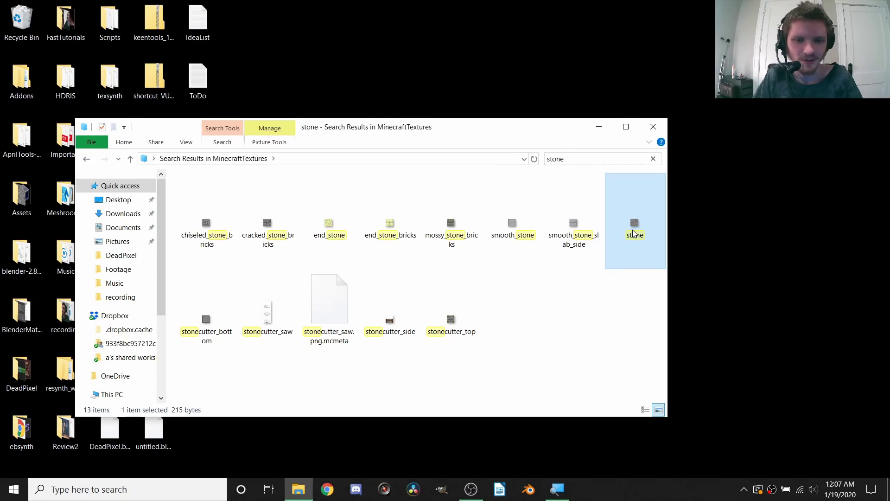
Place the stone texture on the desktop beside the MinecraftTextures folder and close Explorer
{"action": "left_click", "coordinate": [520, 68]}
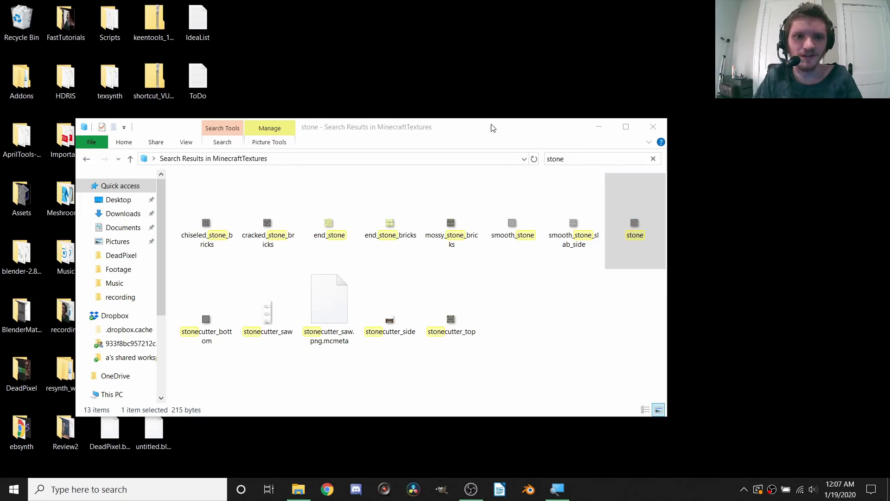
{"action": "left_click_drag", "start_coordinate": [493, 128], "coordinate": [571, 169]}
{"action": "left_click", "coordinate": [733, 167]}
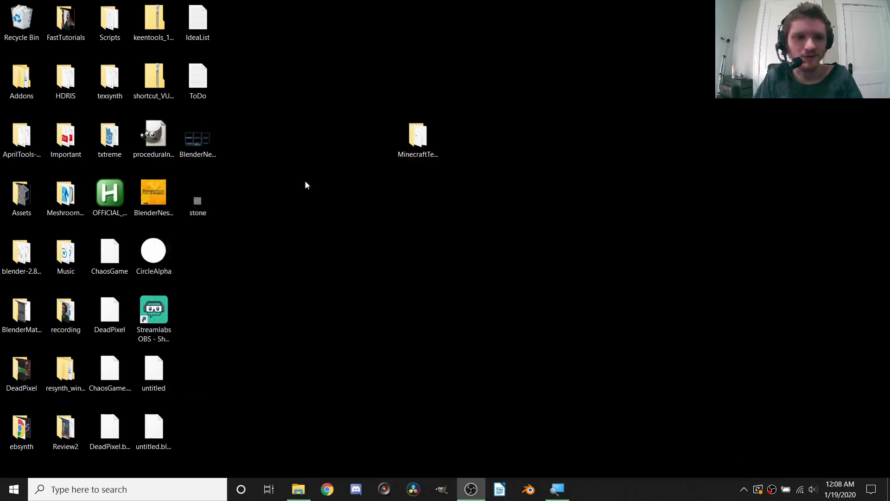
{"action": "left_click_drag", "start_coordinate": [191, 201], "coordinate": [371, 83]}
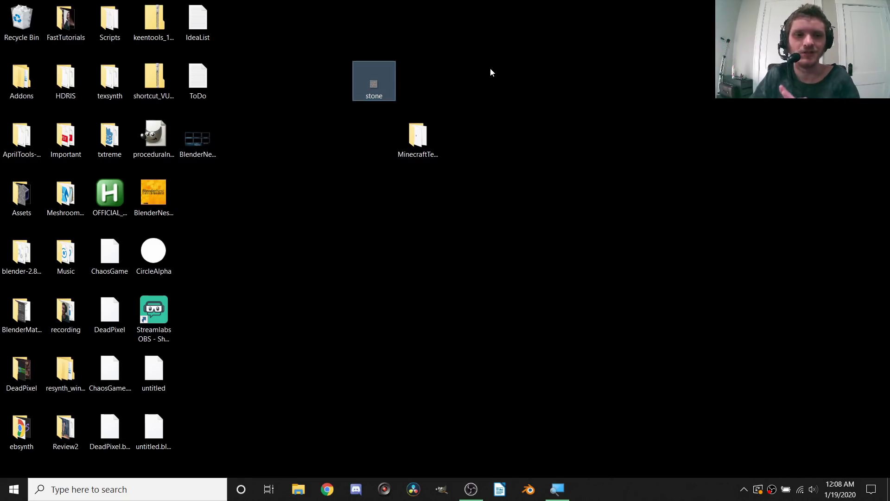
View stone.png in Photos at maximum zoom, then close Photos and launch Blender
{"action": "double_click", "coordinate": [380, 82]}
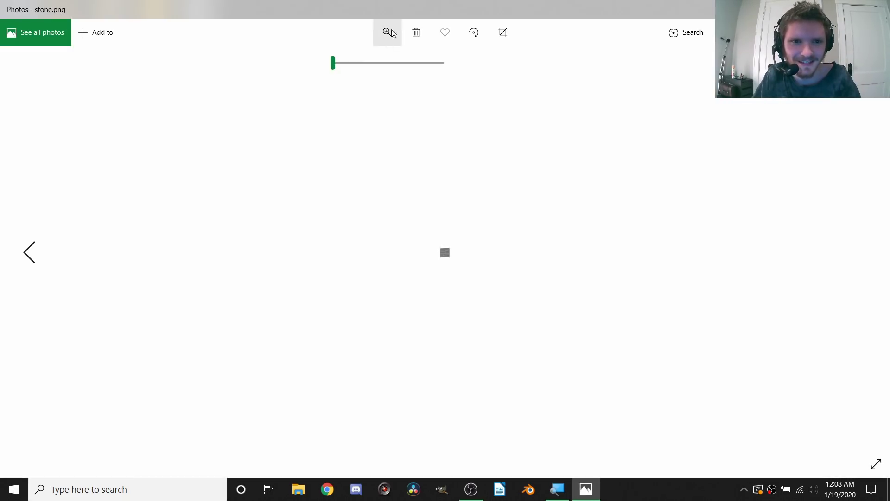
{"action": "left_click_drag", "start_coordinate": [333, 62], "coordinate": [508, 61]}
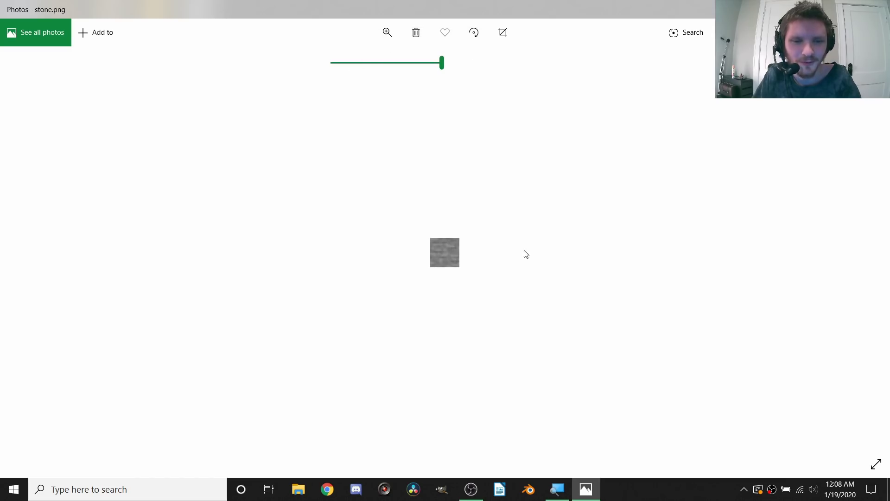
{"action": "left_click", "coordinate": [870, 17]}
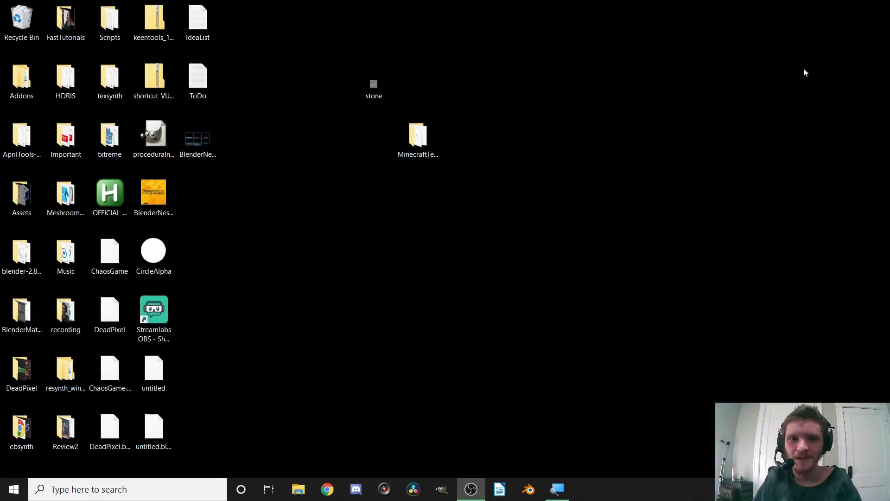
{"action": "left_click", "coordinate": [533, 489]}
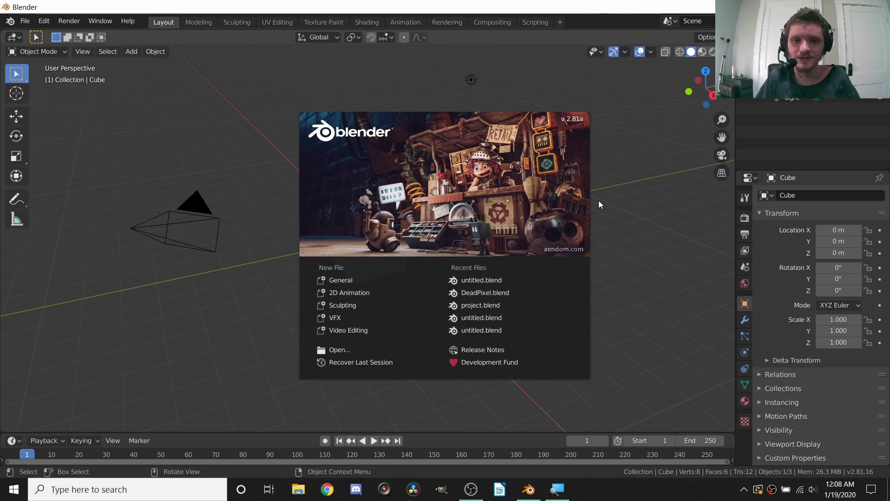
Dismiss the splash screen and toggle the Blender window to fullscreen
{"action": "left_click", "coordinate": [601, 194]}
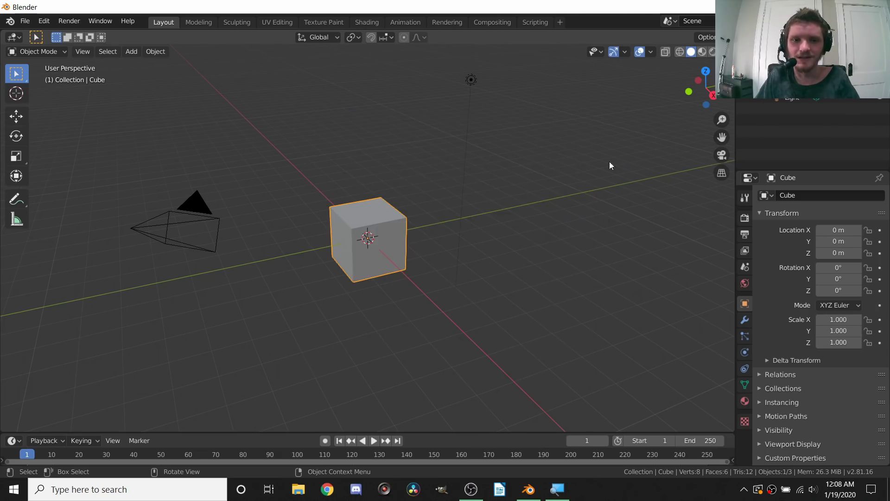
{"action": "key", "text": "q"}
{"action": "left_click", "coordinate": [436, 142]}
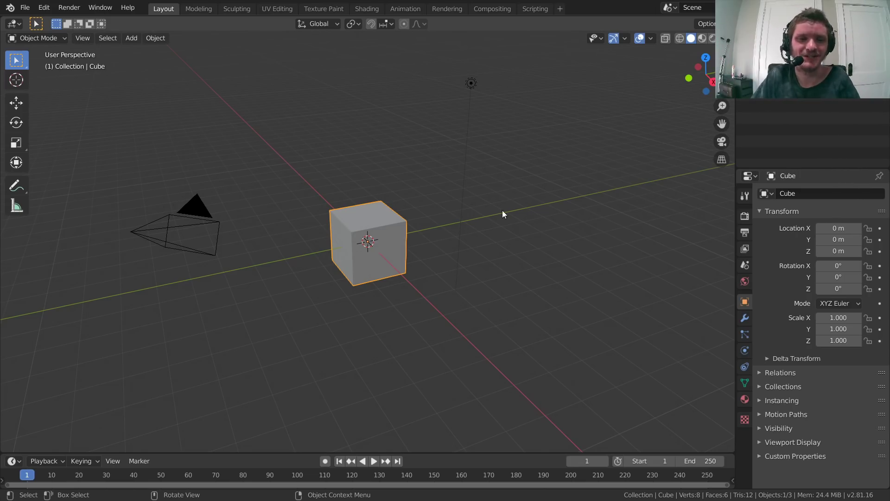
Try a bevel on the cube's edges in Edit Mode, undo it, and return to Object Mode
{"action": "scroll", "coordinate": [384, 226], "scroll_direction": "up", "scroll_amount": 2}
{"action": "mouse_move", "coordinate": [383, 225]}
{"action": "middle_mouse_down"}
{"action": "mouse_move", "coordinate": [368, 237]}
{"action": "mouse_move", "coordinate": [387, 236]}
{"action": "middle_mouse_up"}
{"action": "scroll", "coordinate": [388, 237], "scroll_direction": "up", "scroll_amount": 3}
{"action": "key", "text": "Tab"}
{"action": "middle_click_drag", "start_coordinate": [375, 189], "coordinate": [375, 186]}
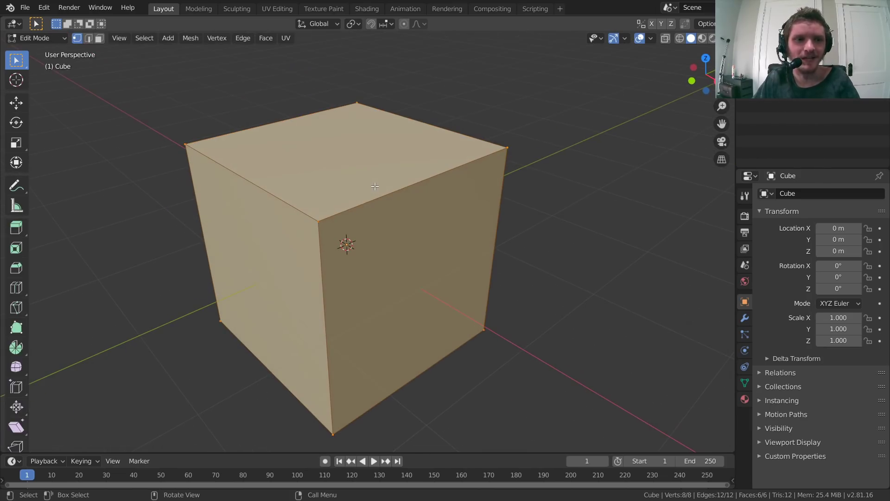
{"action": "key", "text": "2"}
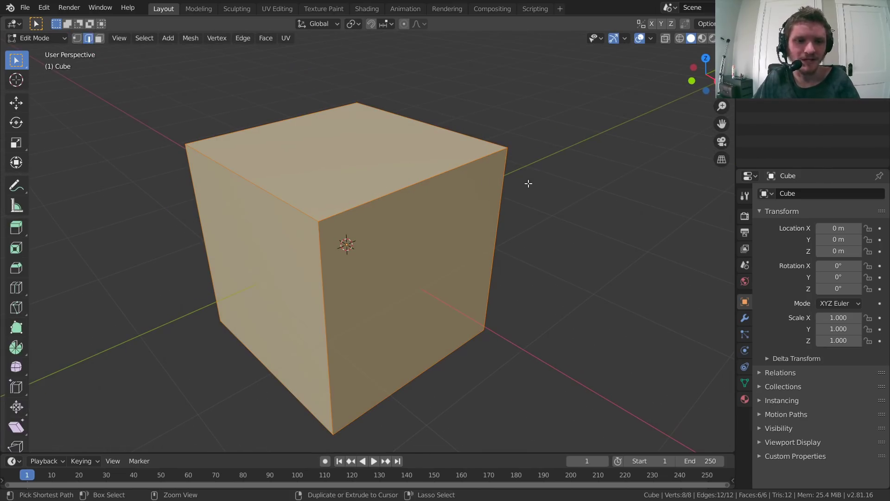
{"action": "key", "text": "ctrl+b"}
{"action": "left_click", "coordinate": [348, 176]}
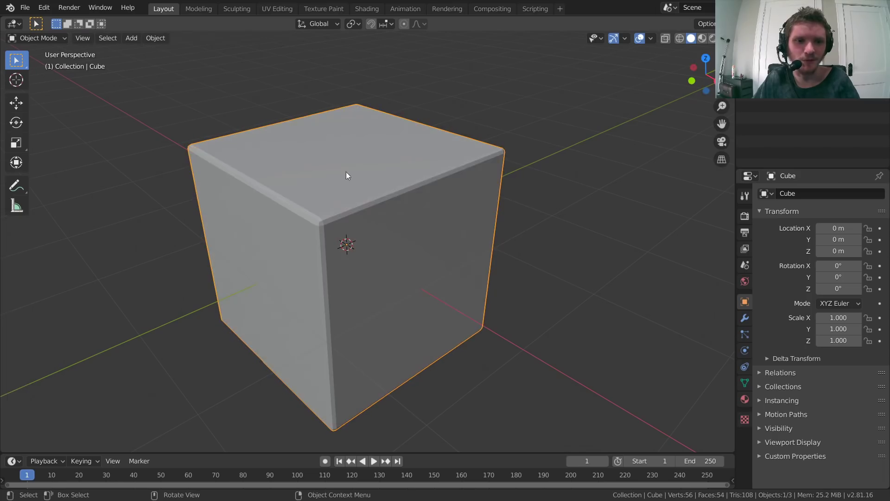
{"action": "scroll", "coordinate": [471, 174], "scroll_direction": "down", "scroll_amount": 3}
{"action": "key", "text": "a"}
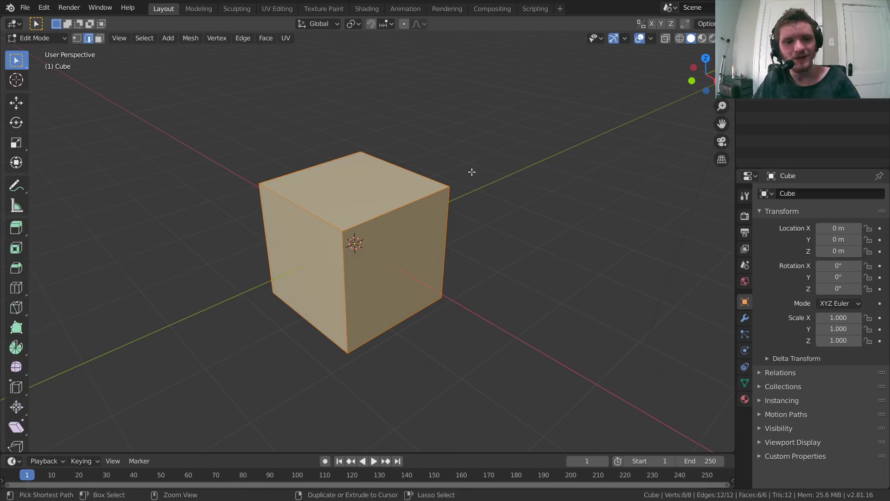
{"action": "key", "text": "Tab"}
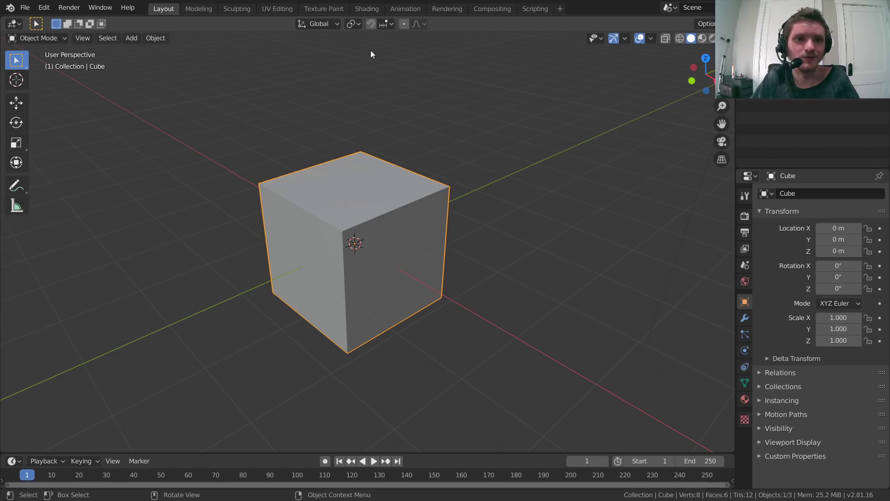
In the Shading workspace, delete the cube material's Principled BSDF node
{"action": "left_click", "coordinate": [367, 9]}
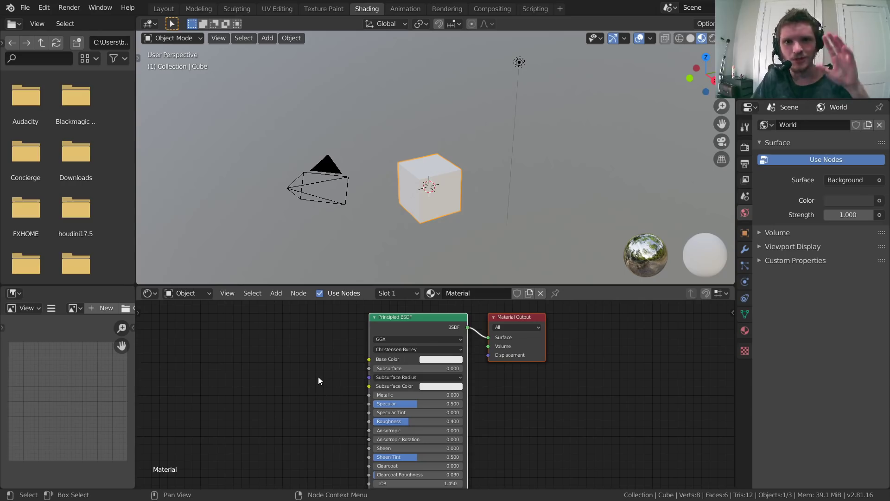
{"action": "scroll", "coordinate": [318, 379], "scroll_direction": "up", "scroll_amount": 2}
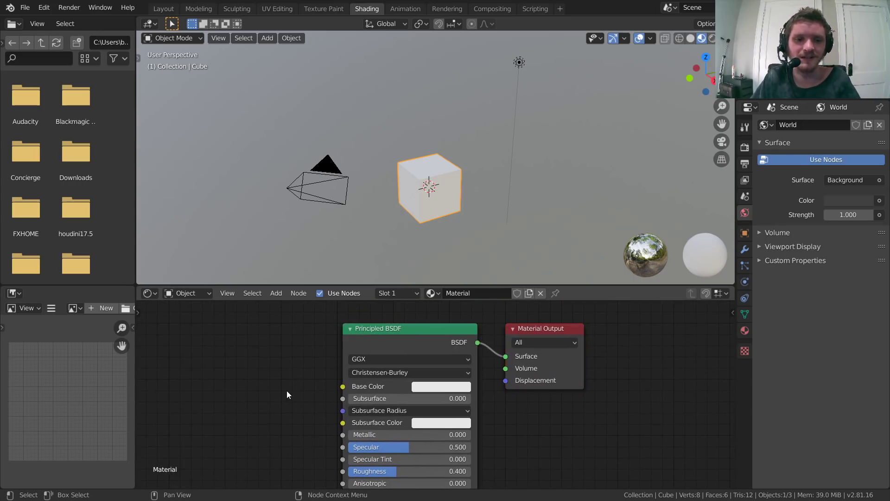
{"action": "left_click_drag", "start_coordinate": [398, 335], "coordinate": [326, 339]}
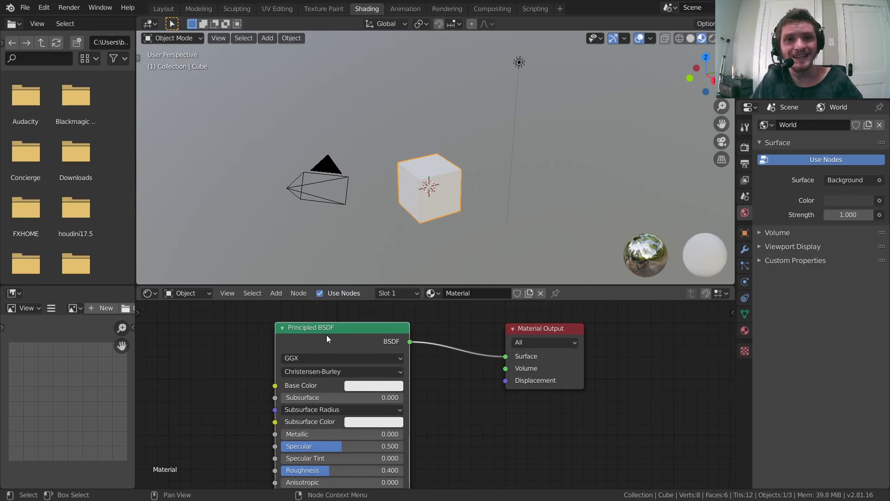
{"action": "key", "text": "x"}
{"action": "middle_click_drag", "start_coordinate": [420, 349], "coordinate": [401, 384]}
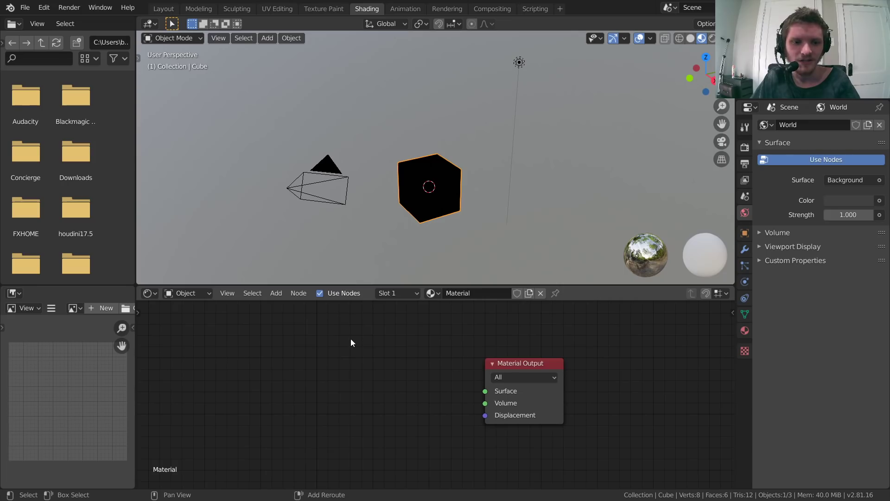
Add an Image Texture node and connect its Color to the Material Output Surface
{"action": "key", "text": "shift+a"}
{"action": "left_click", "coordinate": [394, 293]}
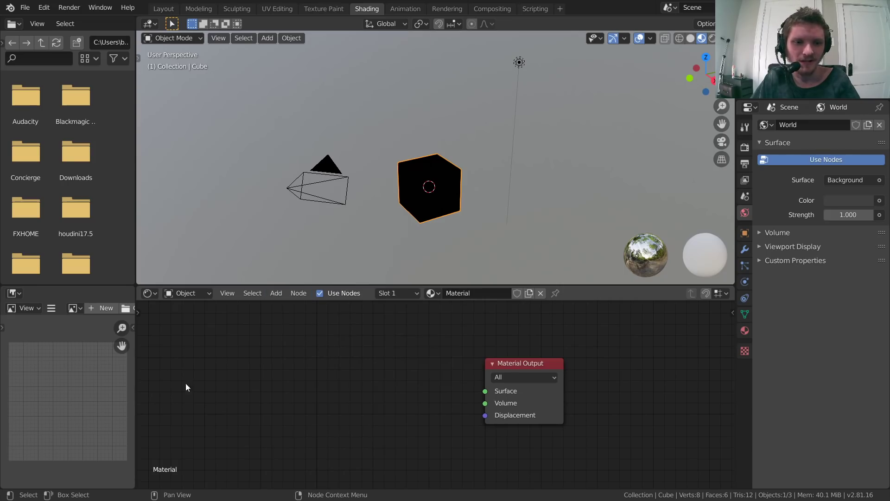
{"action": "left_click", "coordinate": [276, 298]}
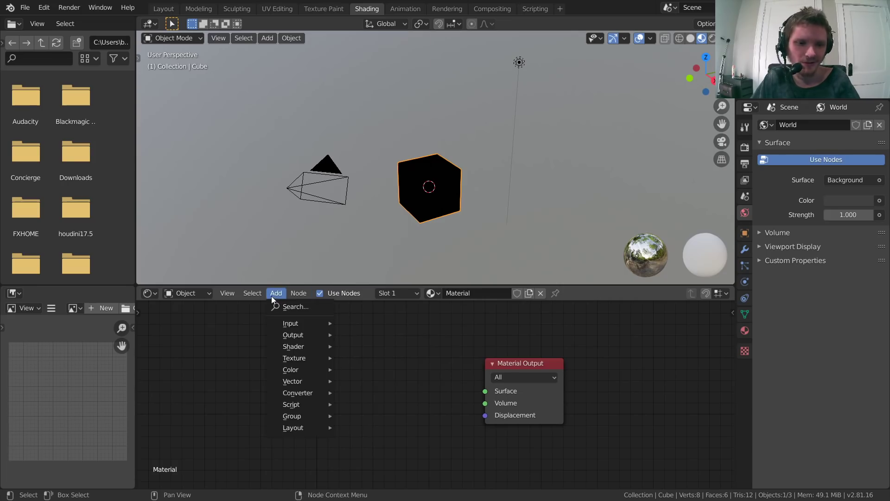
{"action": "key", "text": "shift+a"}
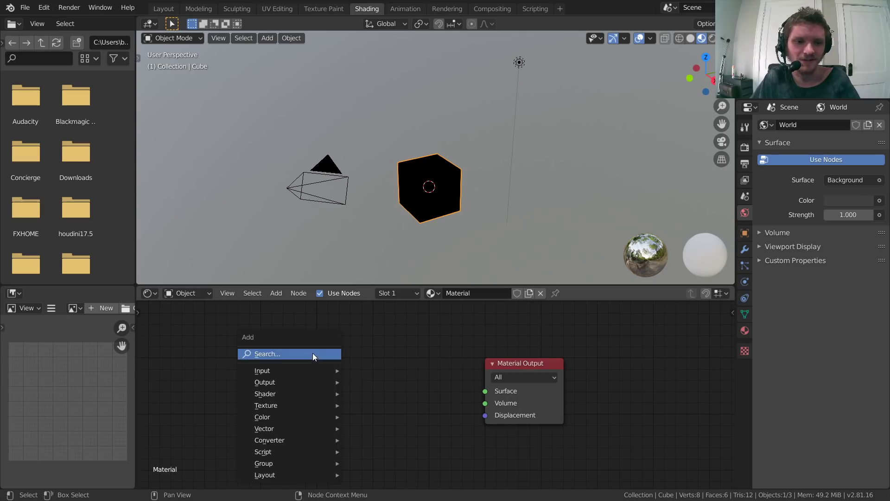
{"action": "left_click", "coordinate": [313, 353]}
{"action": "type", "text": "image"}
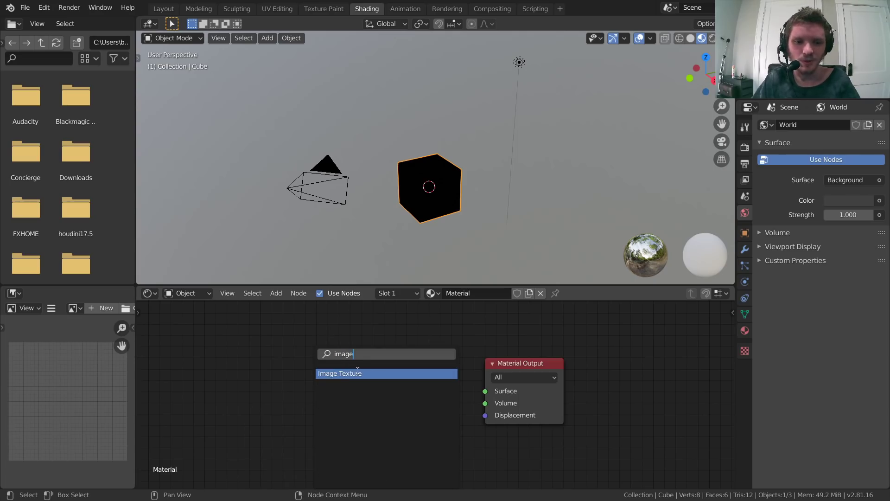
{"action": "left_click", "coordinate": [358, 372]}
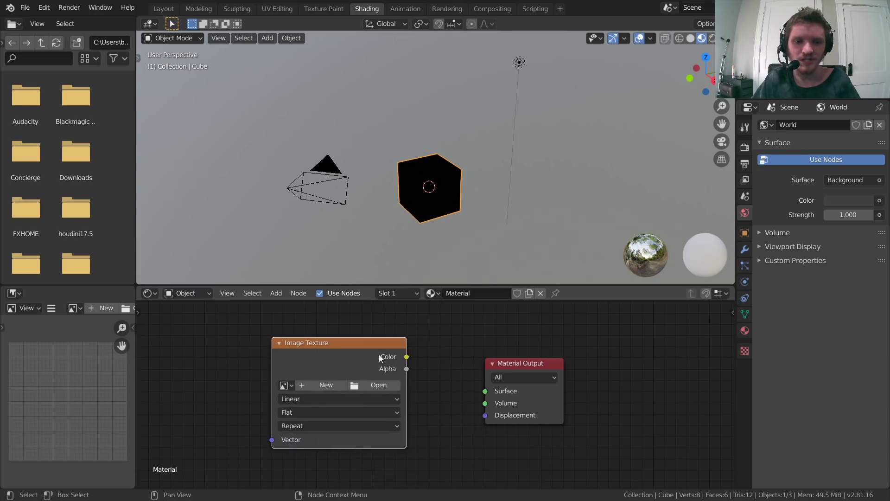
{"action": "left_click", "coordinate": [380, 354]}
{"action": "left_click_drag", "start_coordinate": [394, 356], "coordinate": [500, 382]}
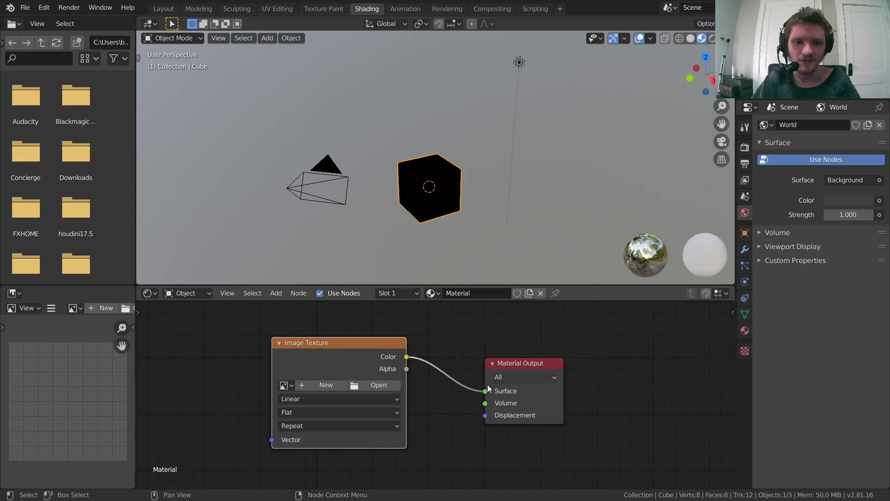
{"action": "scroll", "coordinate": [448, 397], "scroll_direction": "up", "scroll_amount": 2}
In the maximized node editor, load Desktop's stone.png into the Image Texture node
{"action": "key", "text": "ctrl+space"}
{"action": "key", "text": "Home"}
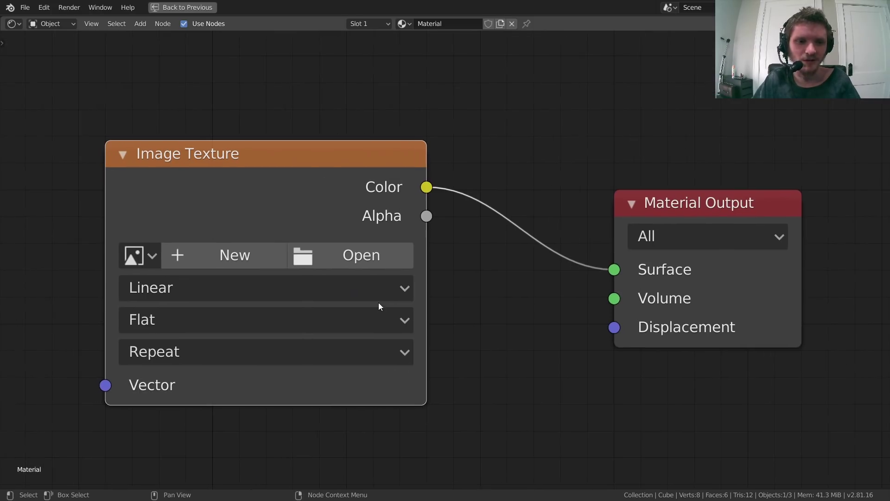
{"action": "left_click", "coordinate": [352, 258]}
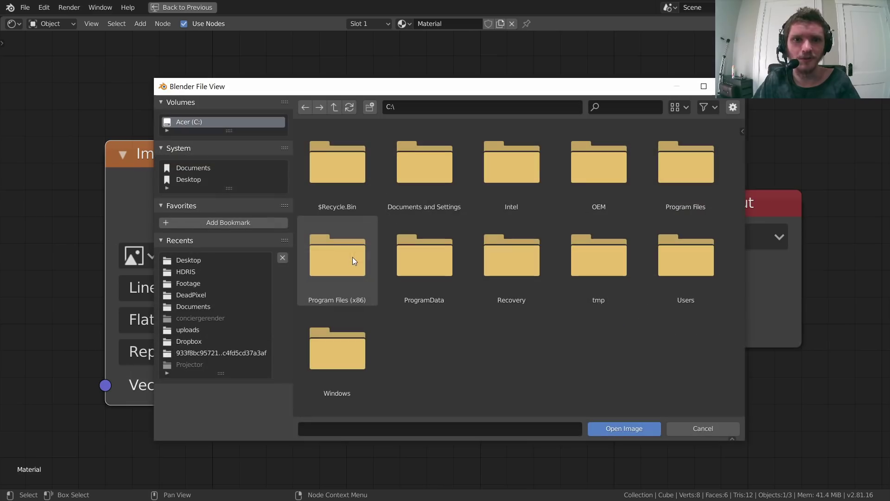
{"action": "left_click", "coordinate": [199, 260]}
{"action": "scroll", "coordinate": [471, 254], "scroll_direction": "down", "scroll_amount": 5}
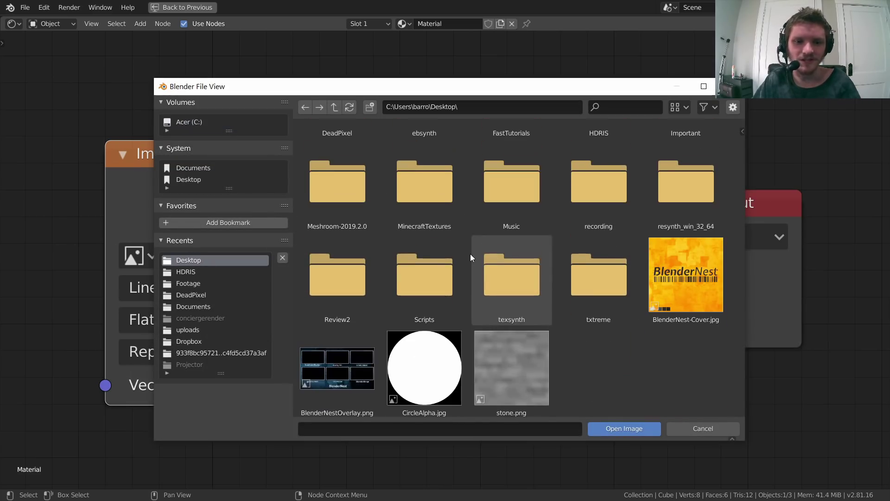
{"action": "double_click", "coordinate": [515, 358]}
Restore the full Shading layout and re-link the texture's Color to Surface
{"action": "key", "text": "ctrl+space"}
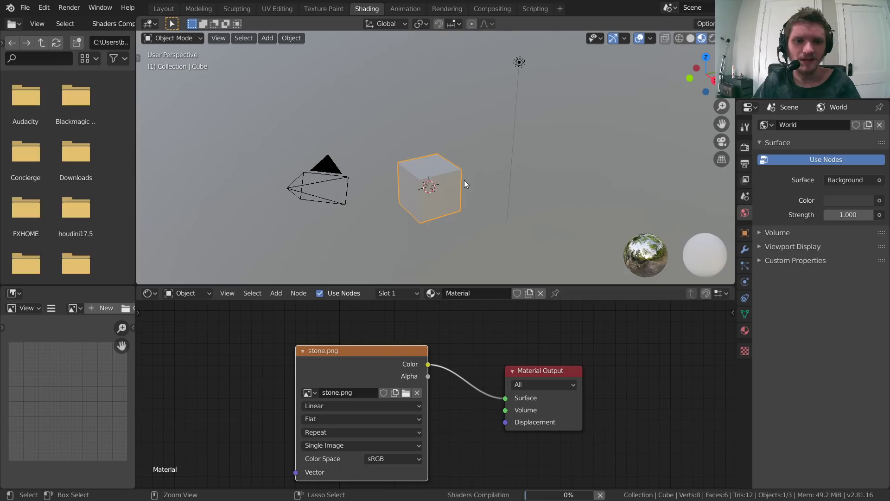
{"action": "middle_click_drag", "start_coordinate": [444, 185], "coordinate": [432, 159]}
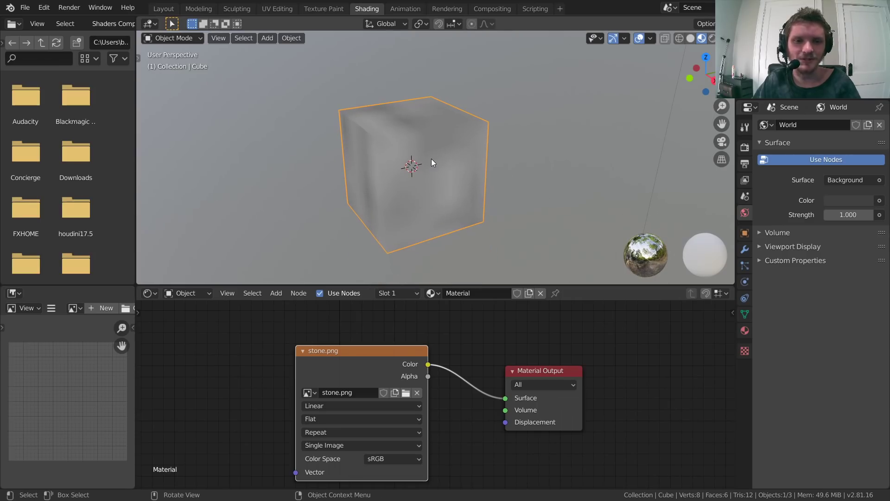
{"action": "right_click_drag", "start_coordinate": [464, 366], "coordinate": [470, 387], "text": "ctrl"}
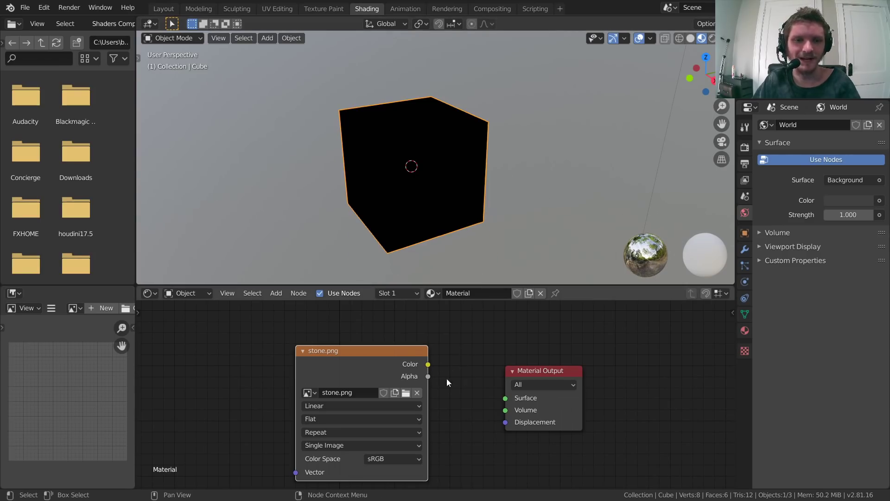
{"action": "right_click_drag", "start_coordinate": [437, 363], "coordinate": [533, 379], "text": "alt"}
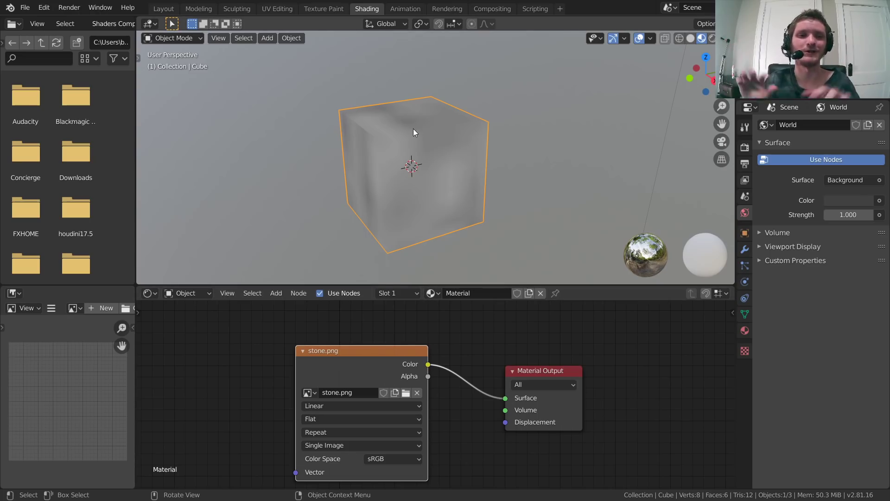
Orbit around the blurry stone-textured cube, then take Blender out of fullscreen
{"action": "middle_click_drag", "start_coordinate": [410, 174], "coordinate": [428, 170]}
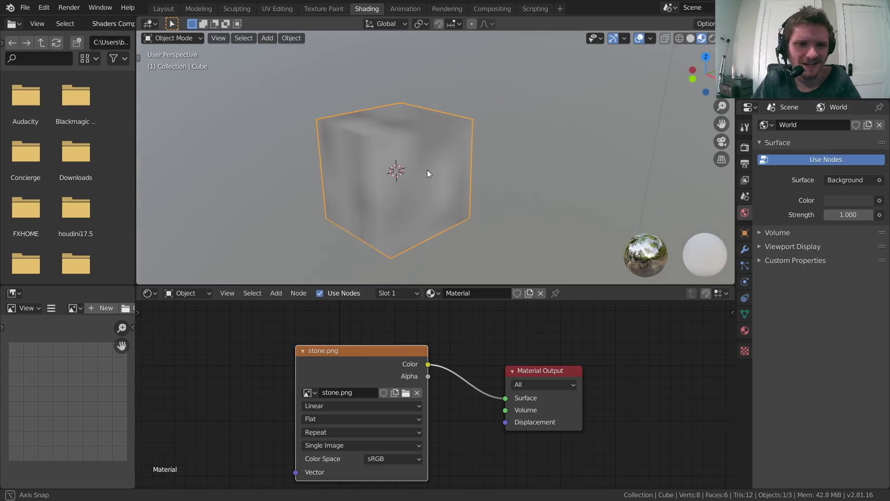
{"action": "scroll", "coordinate": [413, 173], "scroll_direction": "up", "scroll_amount": 5}
{"action": "middle_click_drag", "start_coordinate": [340, 146], "coordinate": [435, 101]}
{"action": "scroll", "coordinate": [433, 97], "scroll_direction": "down", "scroll_amount": 4}
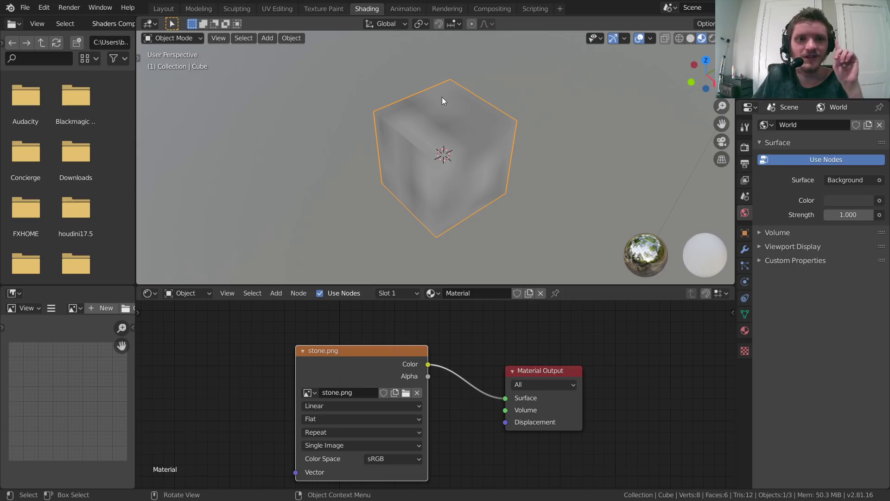
{"action": "scroll", "coordinate": [458, 150], "scroll_direction": "up", "scroll_amount": 3}
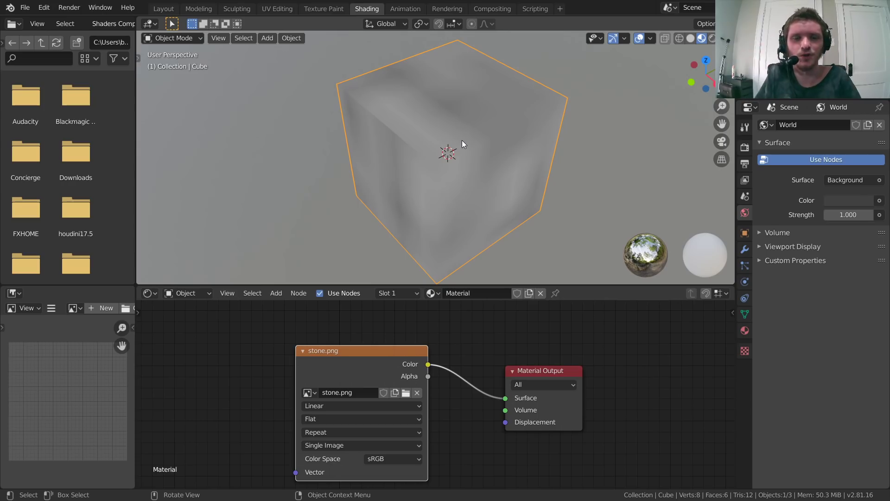
{"action": "middle_click_drag", "start_coordinate": [480, 162], "coordinate": [495, 138]}
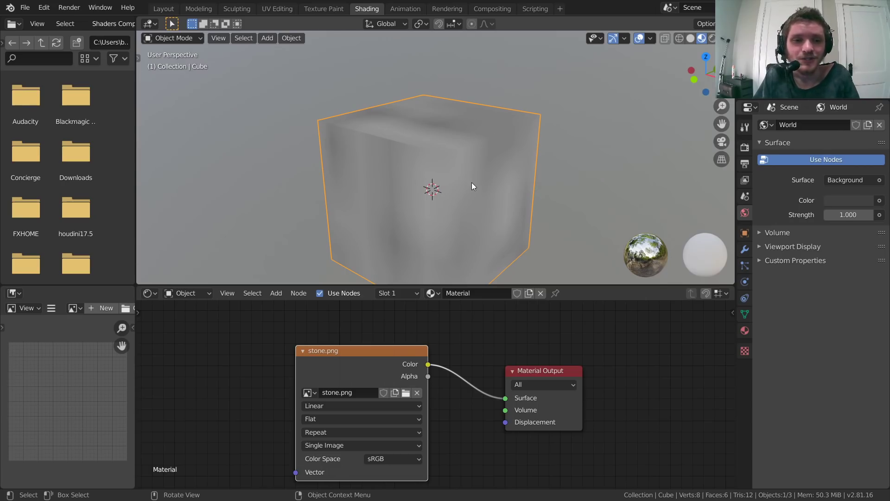
{"action": "scroll", "coordinate": [460, 173], "scroll_direction": "down", "scroll_amount": 1}
{"action": "key", "text": "q"}
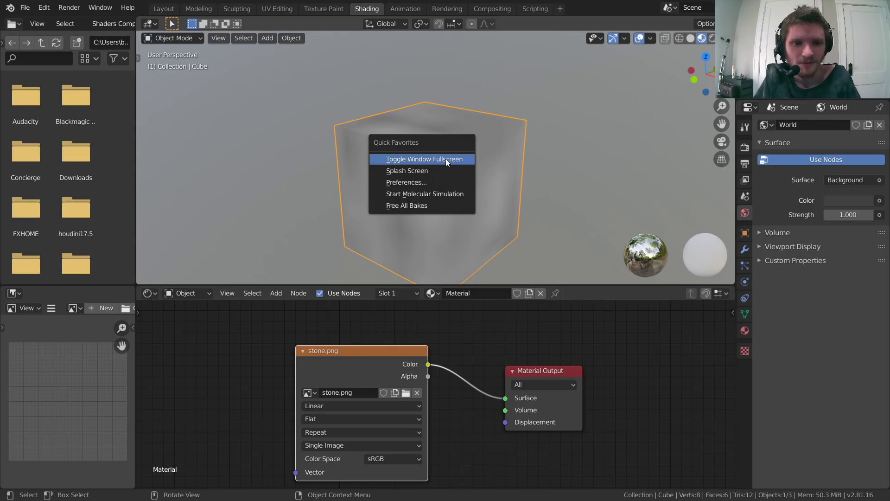
{"action": "left_click", "coordinate": [446, 159]}
Preview stone.png, then check its file Properties details showing 16 x 16 pixels
{"action": "key", "text": "super+d"}
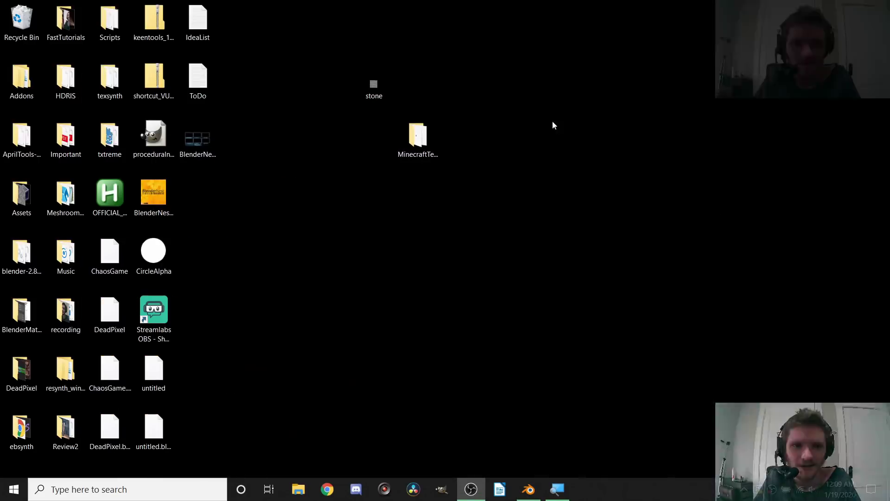
{"action": "double_click", "coordinate": [374, 84]}
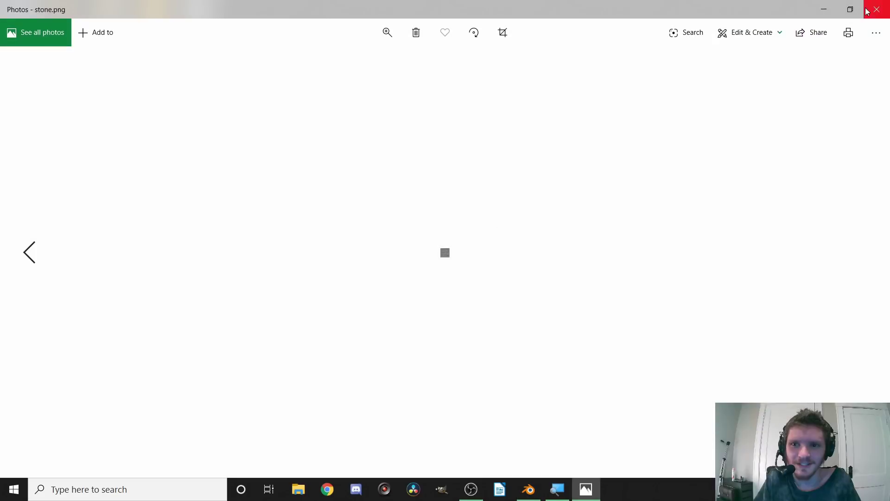
{"action": "key", "text": "alt+F4"}
{"action": "right_click", "coordinate": [381, 82]}
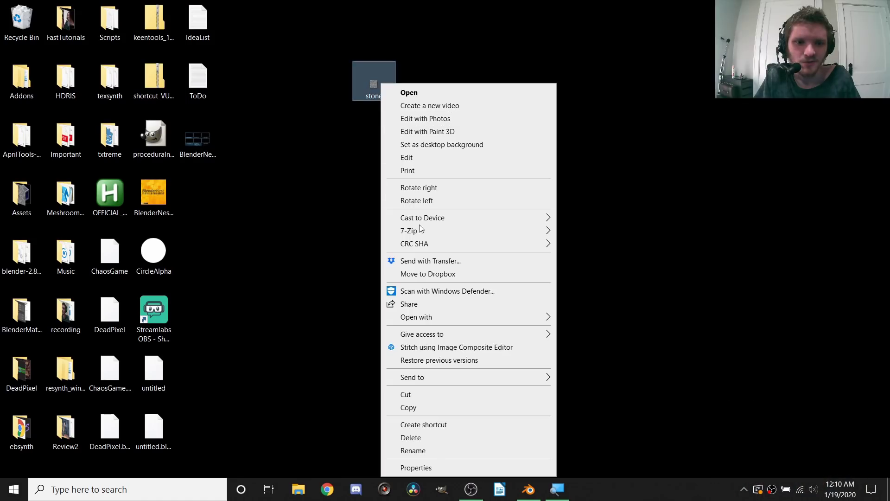
{"action": "left_click", "coordinate": [416, 467]}
{"action": "left_click", "coordinate": [465, 111]}
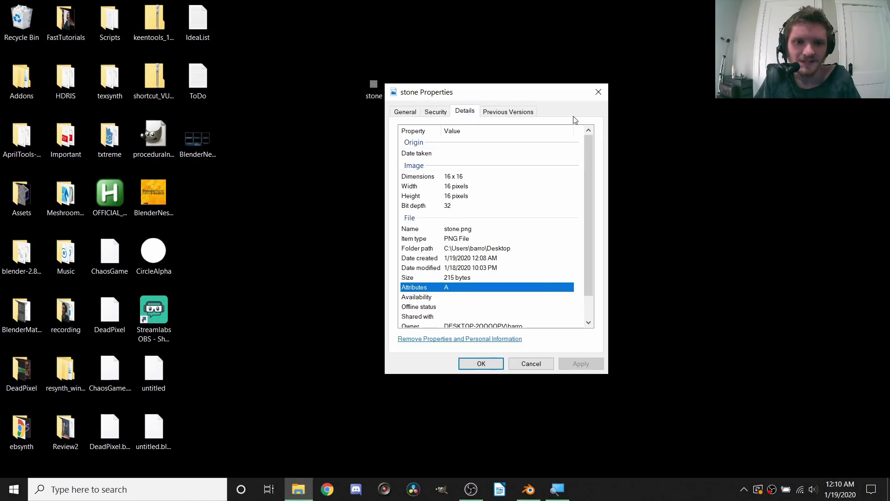
{"action": "left_click", "coordinate": [598, 92]}
Bring Blender back up maximized and nudge the stone.png node upward
{"action": "left_click", "coordinate": [529, 490]}
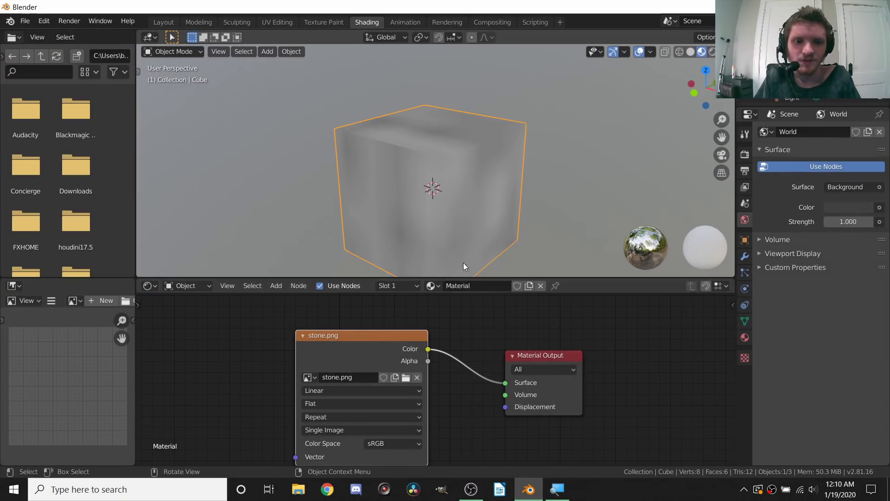
{"action": "key", "text": "super+Up"}
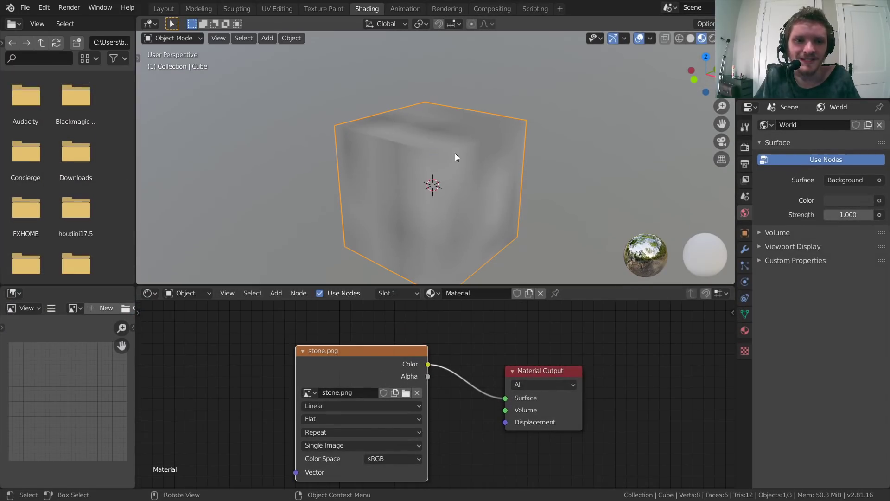
{"action": "left_click_drag", "start_coordinate": [397, 374], "coordinate": [395, 363]}
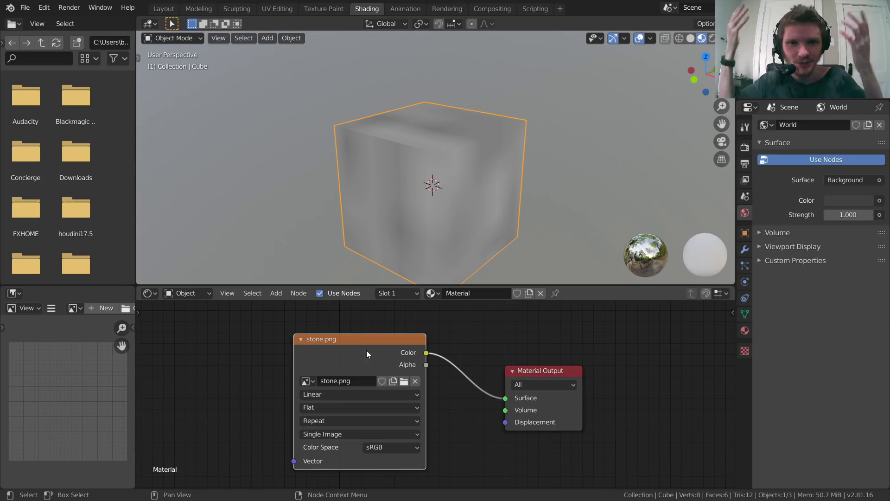
Change the stone.png node's interpolation from Linear to Closest for crisp pixels
{"action": "scroll", "coordinate": [430, 149], "scroll_direction": "up", "scroll_amount": 3}
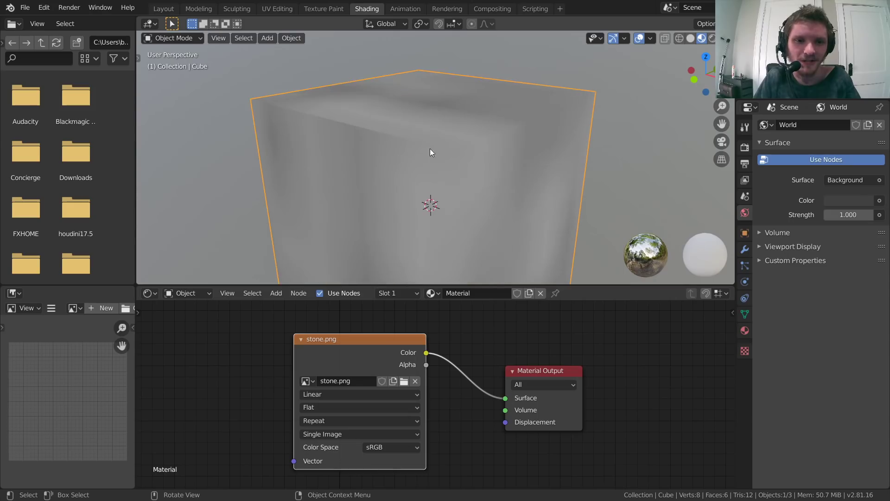
{"action": "scroll", "coordinate": [437, 163], "scroll_direction": "up", "scroll_amount": 1}
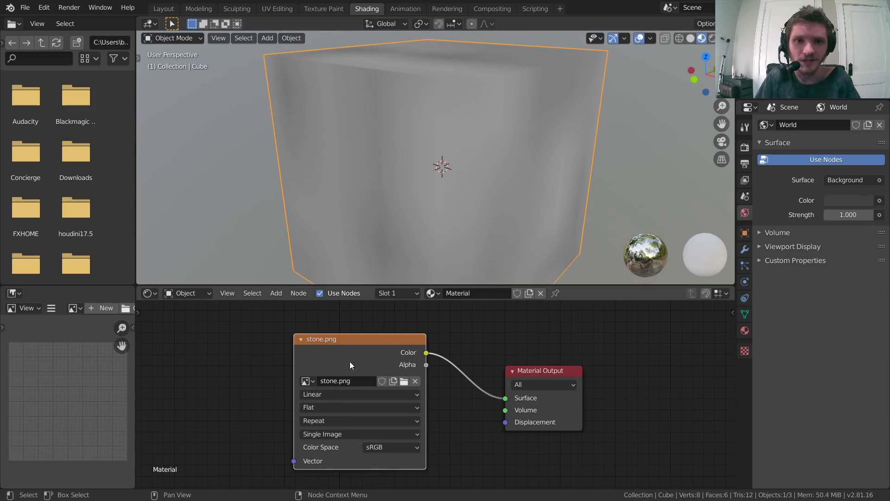
{"action": "left_click", "coordinate": [306, 395]}
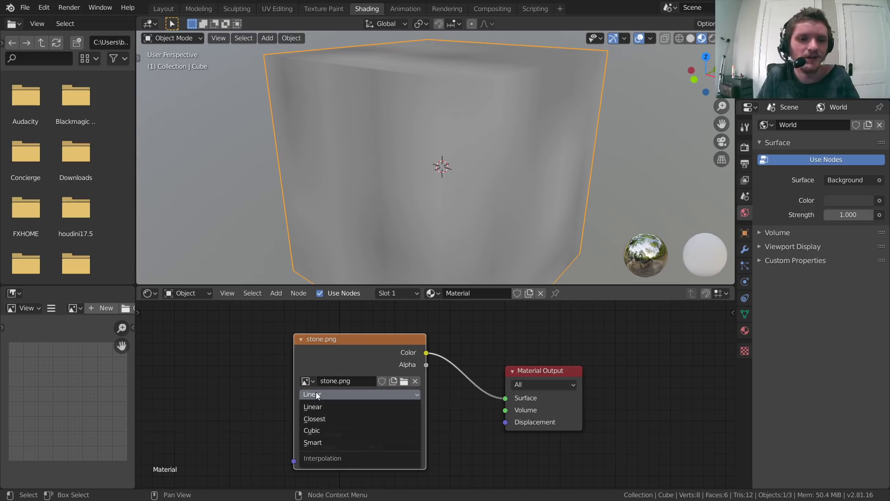
{"action": "left_click", "coordinate": [311, 417]}
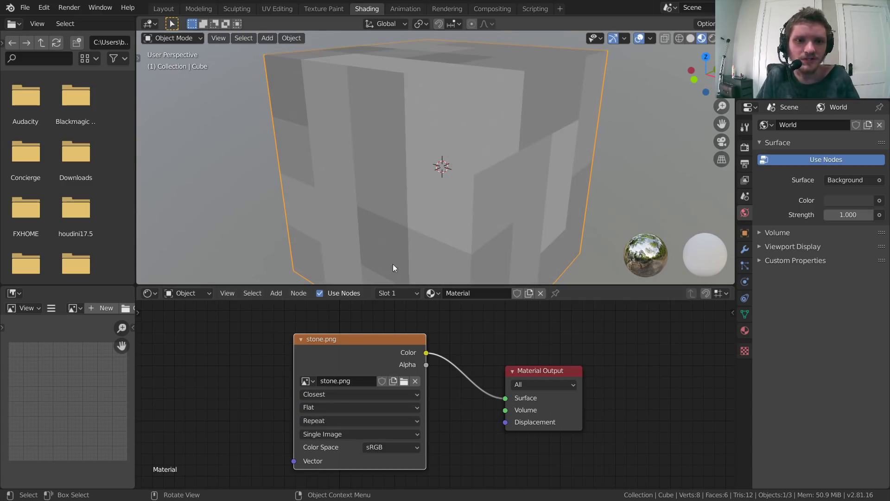
{"action": "scroll", "coordinate": [430, 165], "scroll_direction": "down", "scroll_amount": 3}
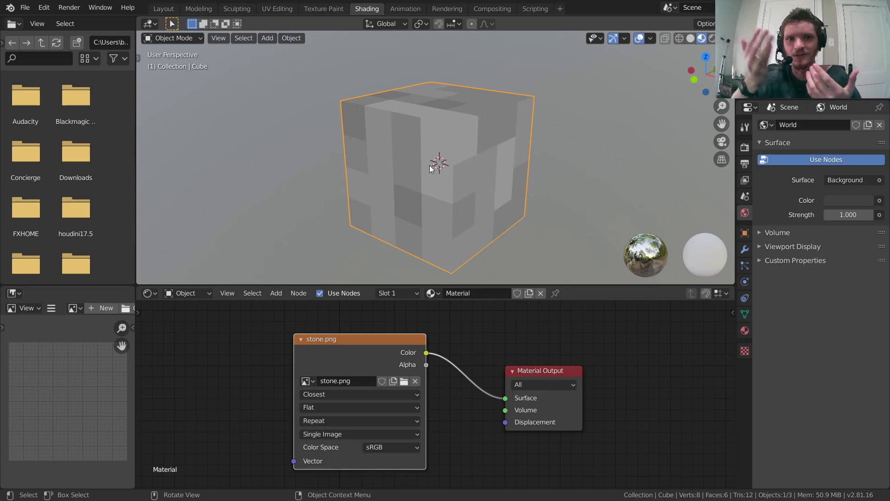
{"action": "middle_click_drag", "start_coordinate": [430, 165], "coordinate": [447, 194]}
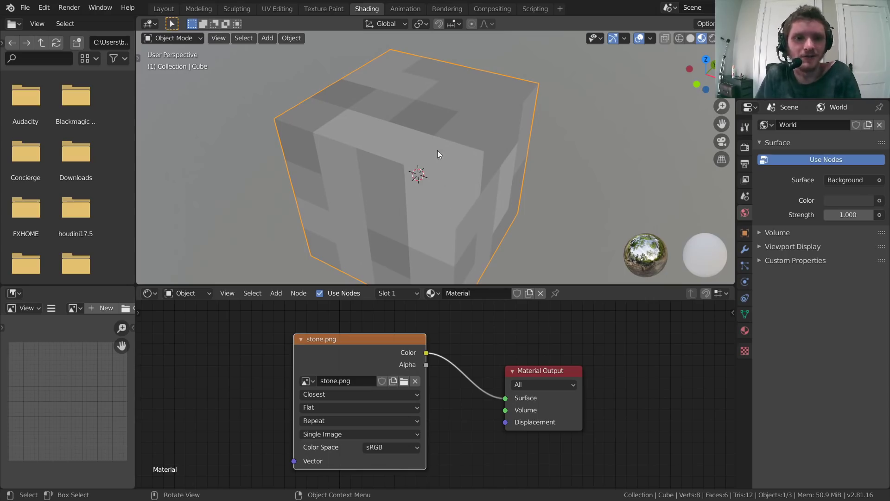
{"action": "scroll", "coordinate": [444, 136], "scroll_direction": "down", "scroll_amount": 3}
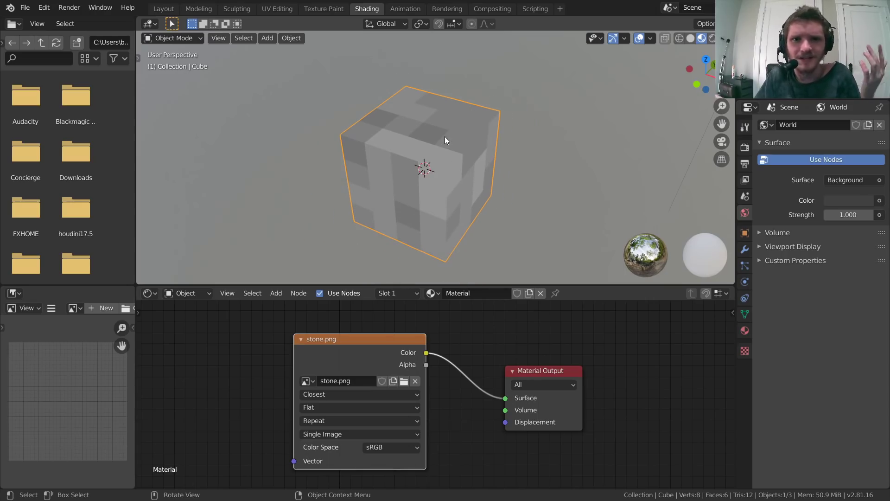
{"action": "middle_click_drag", "start_coordinate": [445, 136], "coordinate": [343, 212]}
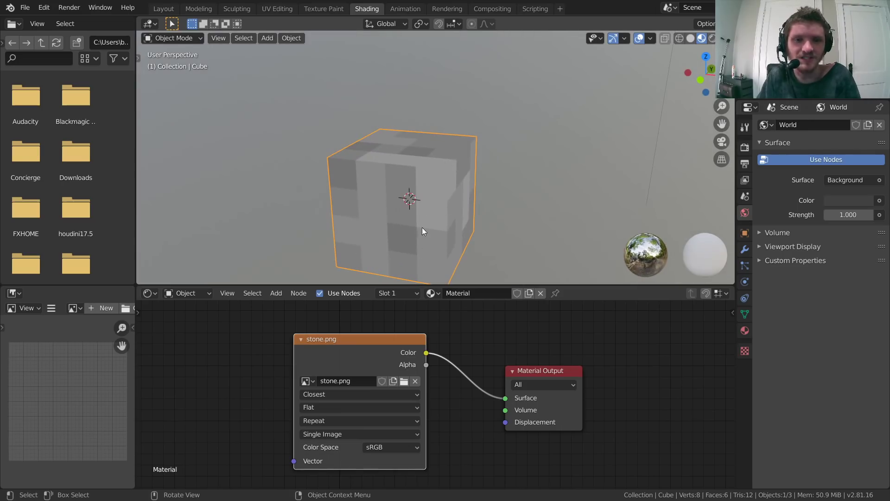
{"action": "middle_click_drag", "start_coordinate": [422, 228], "coordinate": [482, 124]}
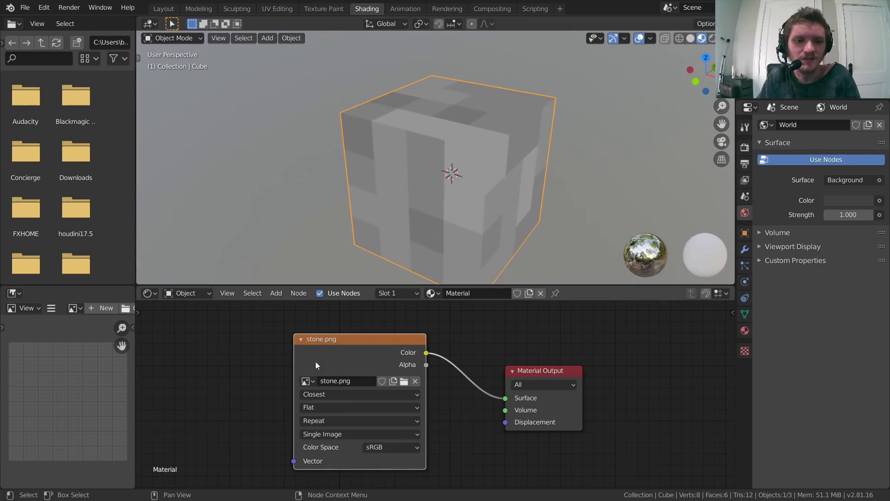
{"action": "middle_click_drag", "start_coordinate": [315, 361], "coordinate": [477, 351]}
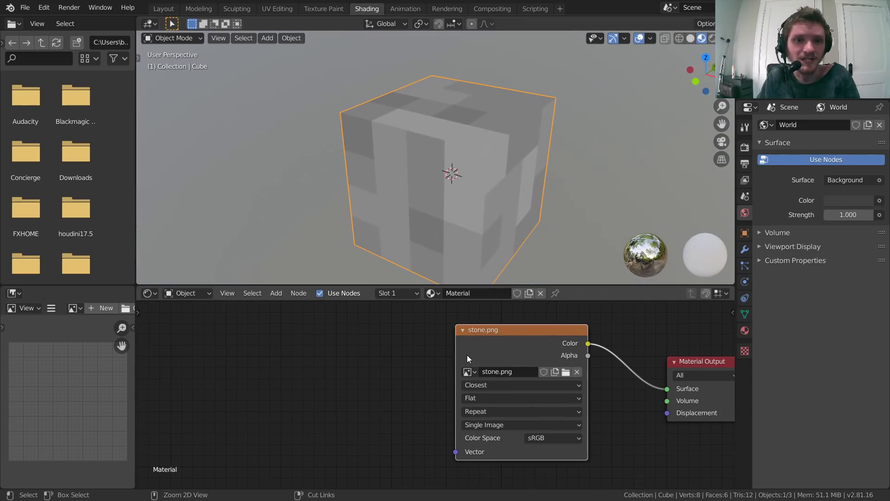
{"action": "key", "text": "ctrl+t"}
{"action": "middle_click_drag", "start_coordinate": [303, 349], "coordinate": [395, 325]}
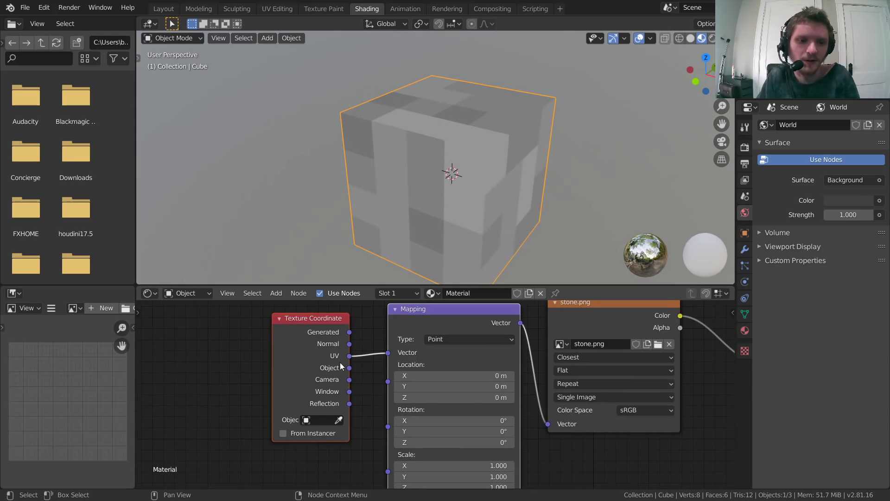
{"action": "middle_click_drag", "start_coordinate": [351, 350], "coordinate": [296, 372]}
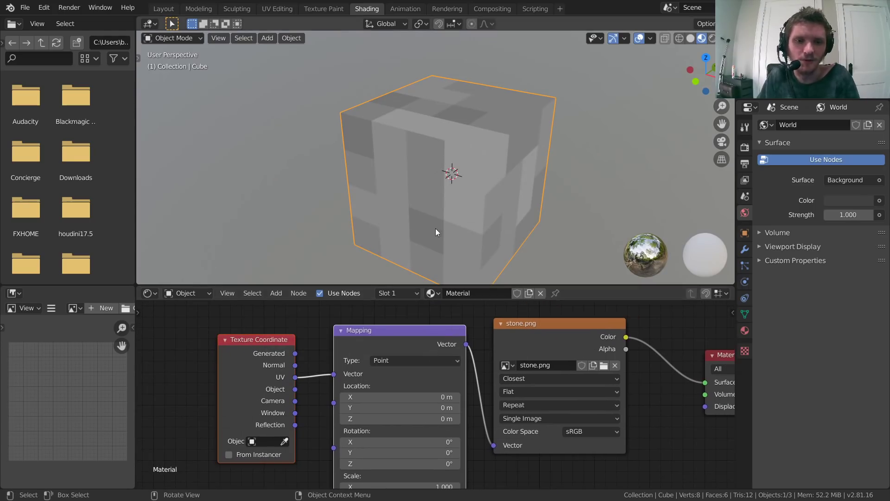
{"action": "key", "text": "ctrl+z"}
{"action": "key", "text": "ctrl+z"}
{"action": "key", "text": "ctrl+z"}
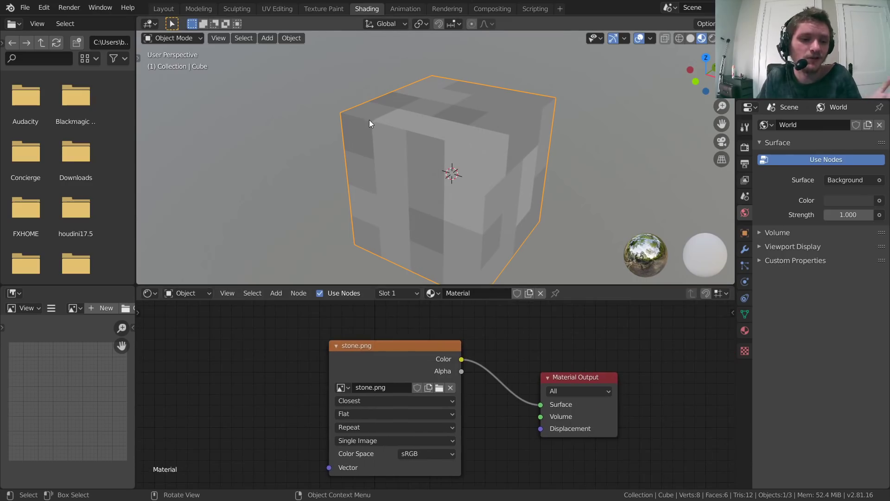
Put the cube in Edit Mode and show its UVs in the UV Editing workspace
{"action": "key", "text": "Tab"}
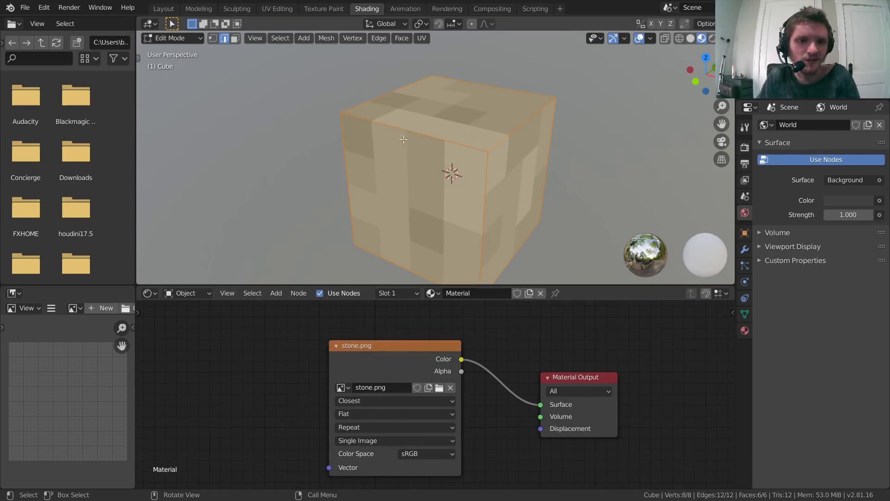
{"action": "left_click", "coordinate": [13, 293]}
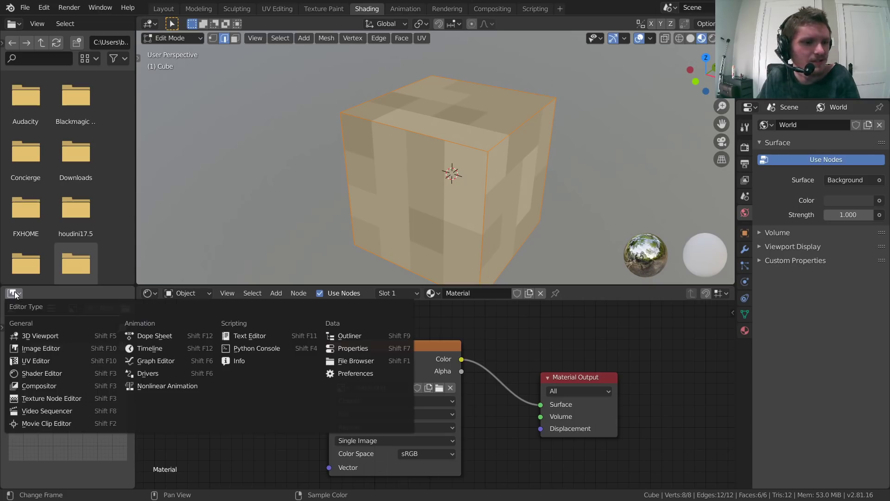
{"action": "left_click", "coordinate": [35, 361]}
{"action": "key", "text": "Home"}
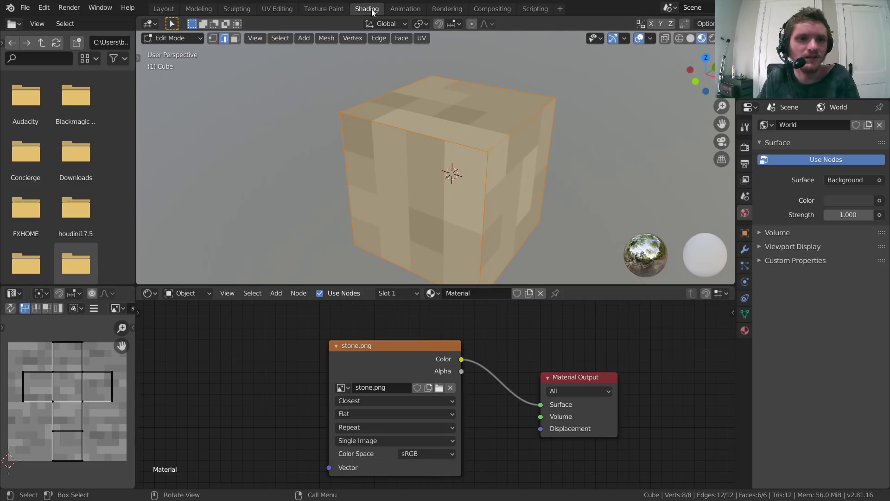
{"action": "left_click", "coordinate": [277, 9]}
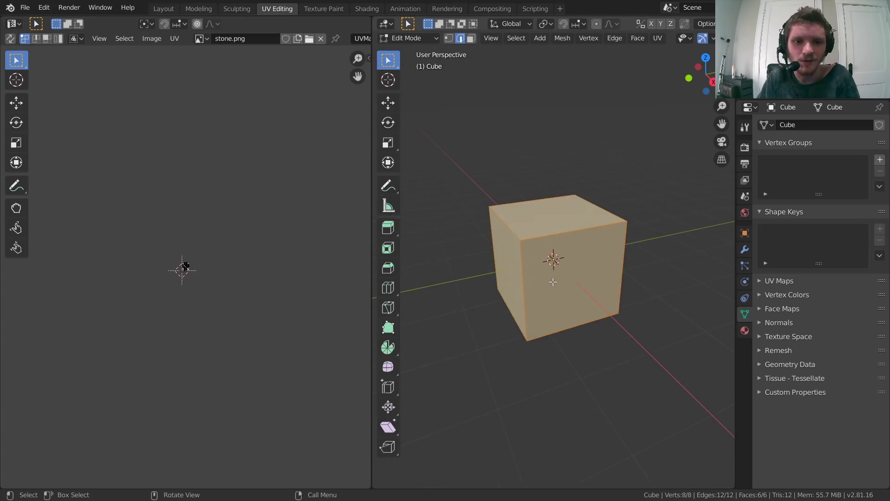
{"action": "key", "text": "Home"}
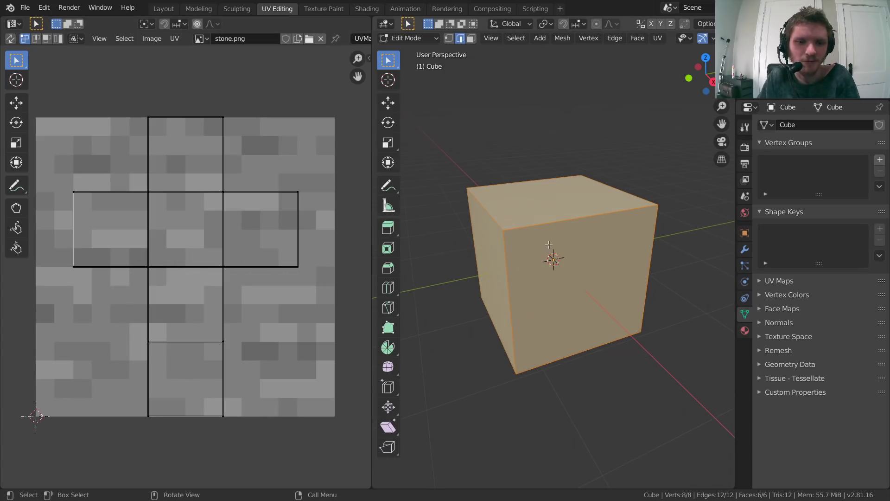
Scale all cube UVs up beyond the image bounds, shift them down, and return to Shading
{"action": "middle_click_drag", "start_coordinate": [534, 262], "coordinate": [490, 265]}
{"action": "key", "text": "a"}
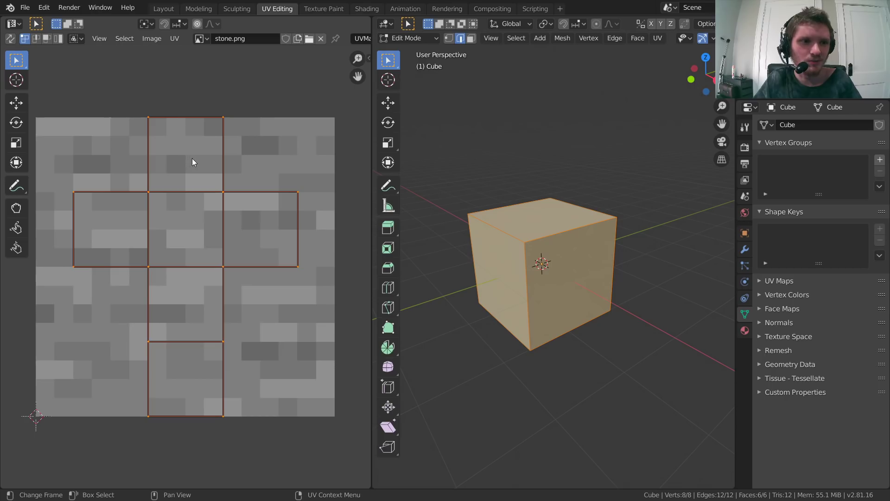
{"action": "key", "text": "3"}
{"action": "left_click", "coordinate": [174, 148]}
{"action": "scroll", "coordinate": [200, 158], "scroll_direction": "down", "scroll_amount": 2}
{"action": "key", "text": "s"}
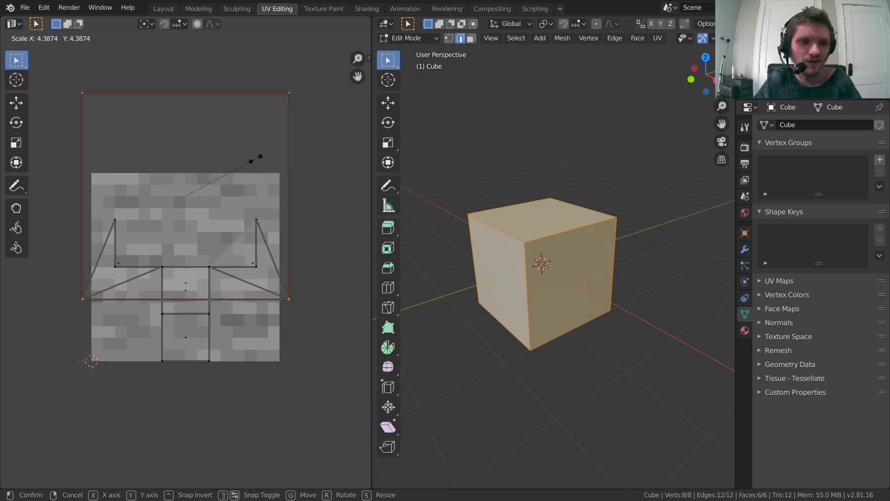
{"action": "left_click", "coordinate": [247, 165]}
{"action": "key", "text": "g"}
{"action": "left_click", "coordinate": [235, 251]}
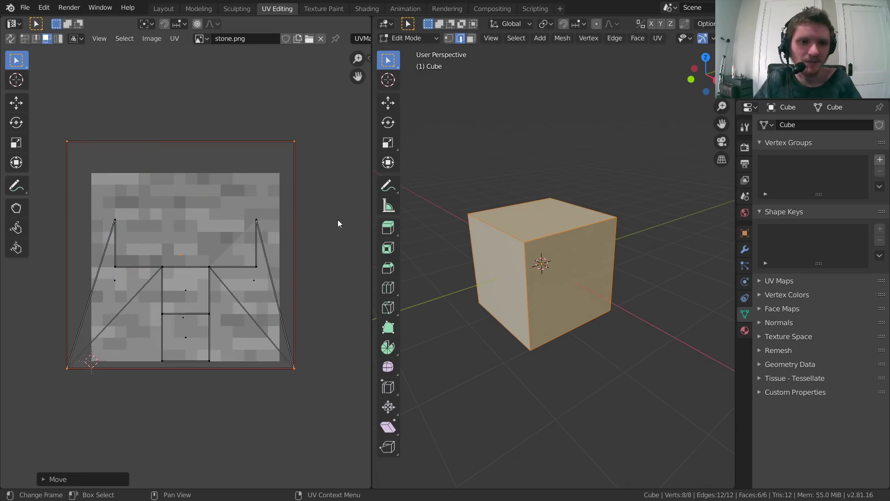
{"action": "left_click", "coordinate": [366, 9]}
{"action": "middle_click_drag", "start_coordinate": [438, 171], "coordinate": [431, 188]}
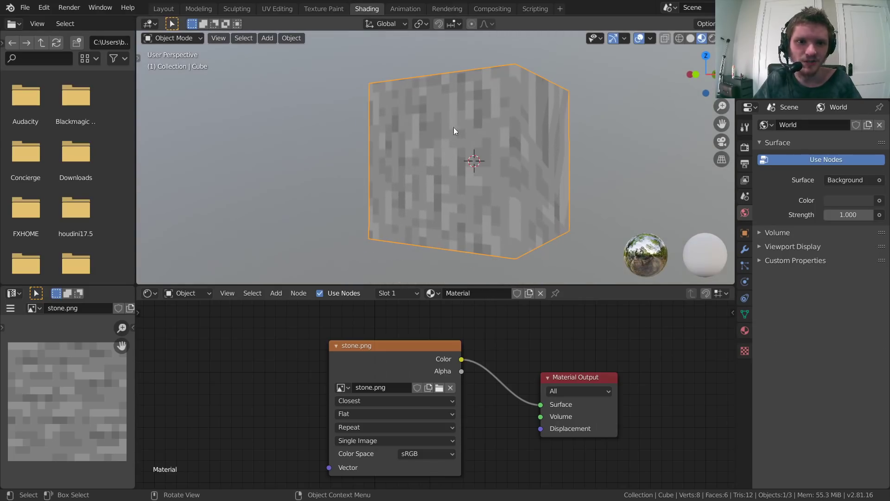
Turn the lower-left area into a maximized UV editor showing the cube's UVs in Edit Mode
{"action": "mouse_move", "coordinate": [485, 143]}
{"action": "middle_mouse_down"}
{"action": "mouse_move", "coordinate": [478, 125]}
{"action": "mouse_move", "coordinate": [473, 153]}
{"action": "middle_mouse_up"}
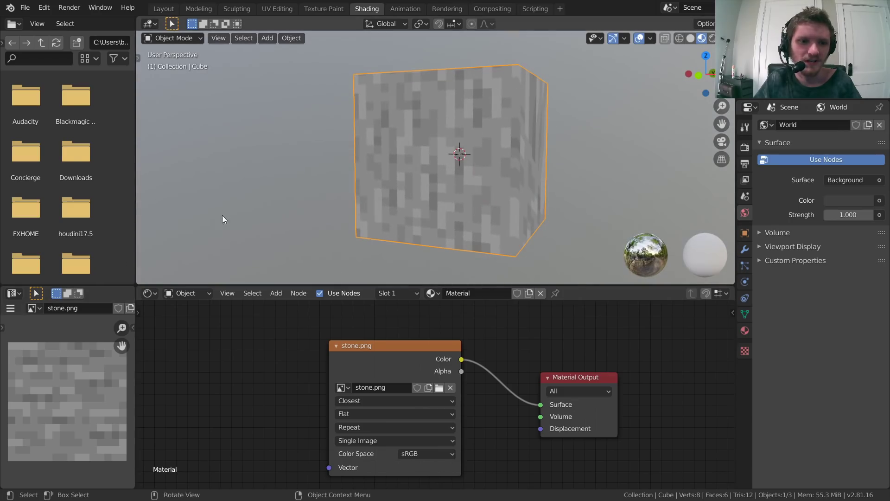
{"action": "left_click", "coordinate": [13, 293]}
{"action": "left_click", "coordinate": [53, 356]}
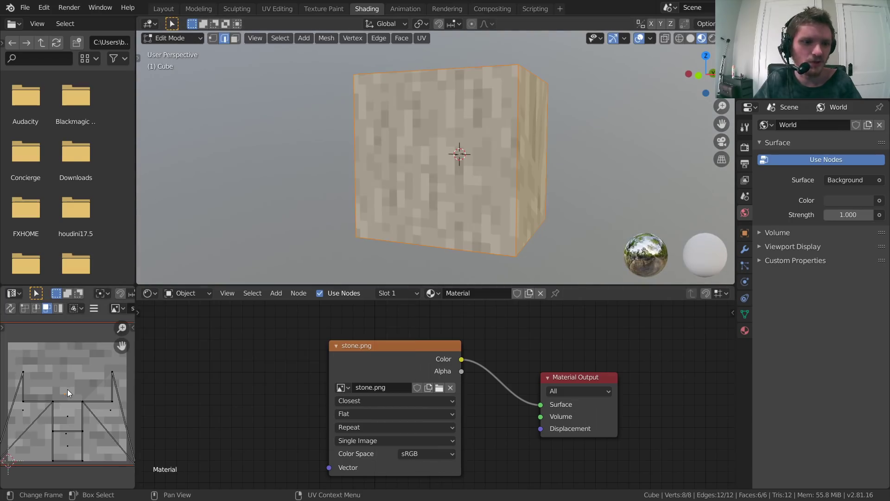
{"action": "key", "text": "Tab"}
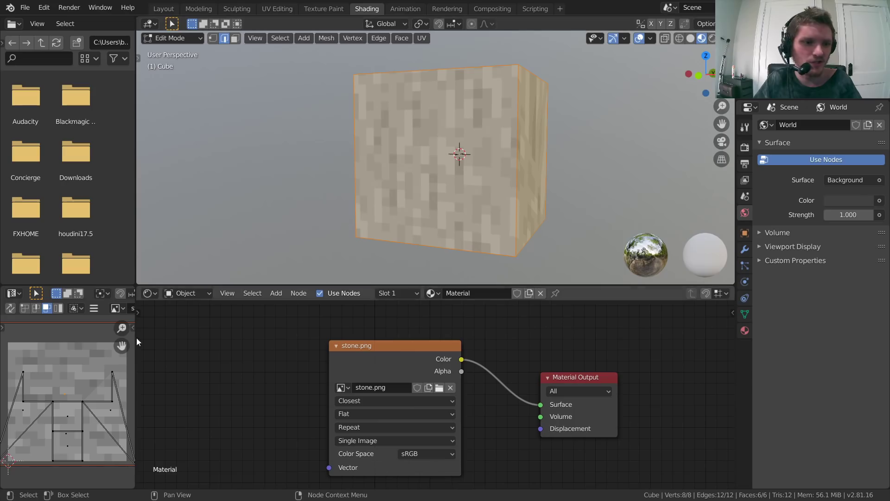
{"action": "scroll", "coordinate": [72, 411], "scroll_direction": "down", "scroll_amount": 1}
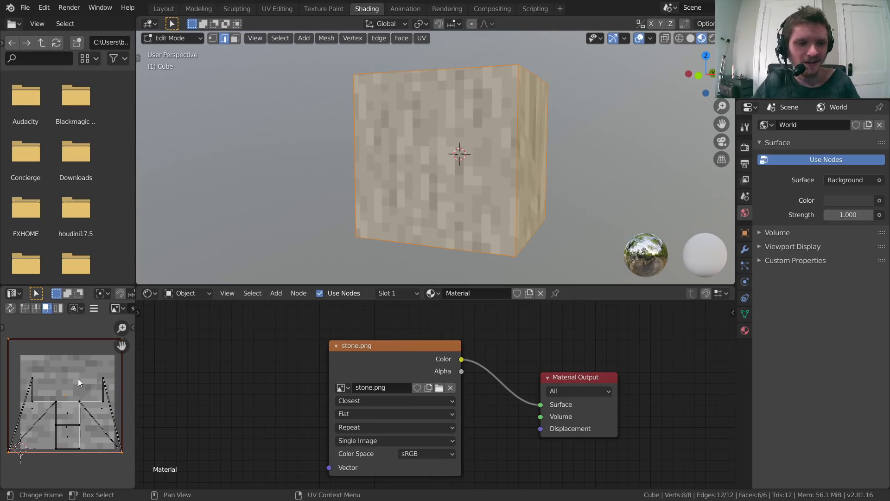
{"action": "key", "text": "ctrl+space"}
{"action": "scroll", "coordinate": [455, 291], "scroll_direction": "up", "scroll_amount": 3}
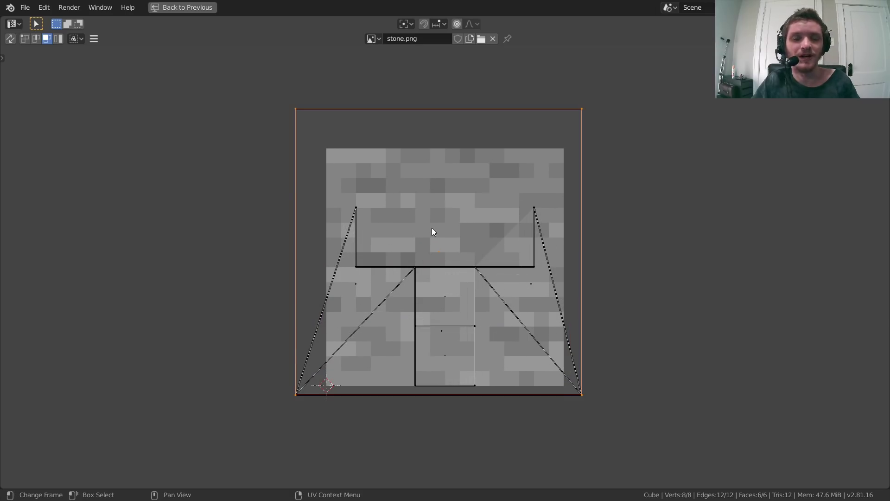
Select all UVs, run UV Reset so each face fills the whole stone texture, and restore the layout
{"action": "key", "text": "a"}
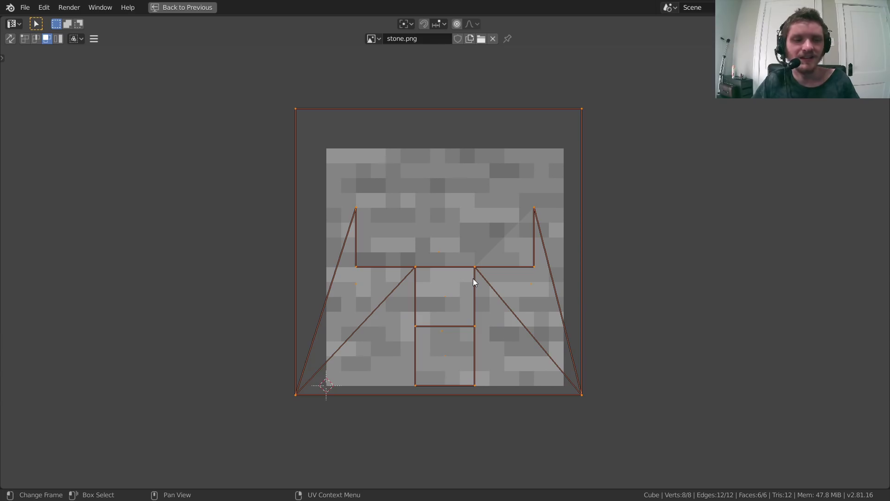
{"action": "key", "text": "F3"}
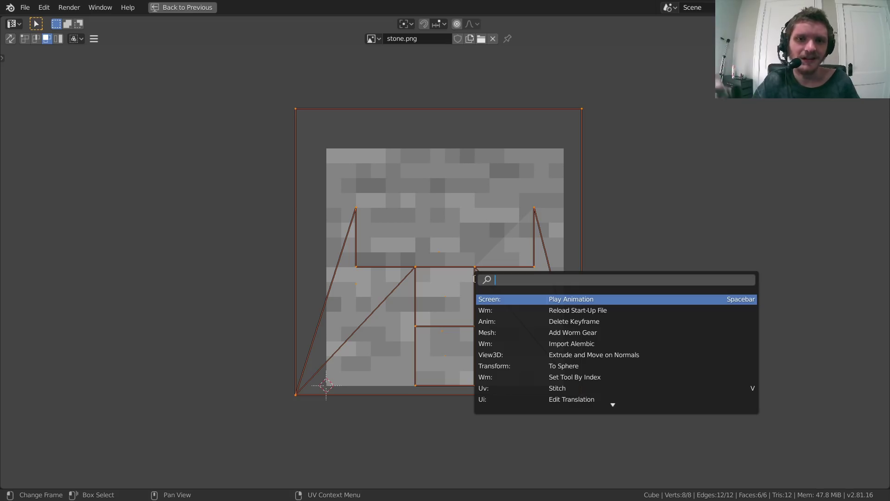
{"action": "type", "text": "reset"}
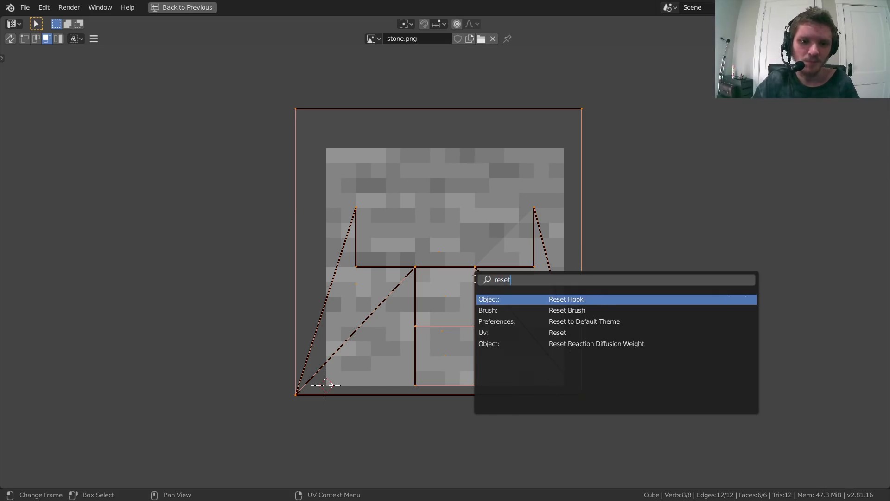
{"action": "key", "text": "Down"}
{"action": "key", "text": "Down"}
{"action": "key", "text": "Down"}
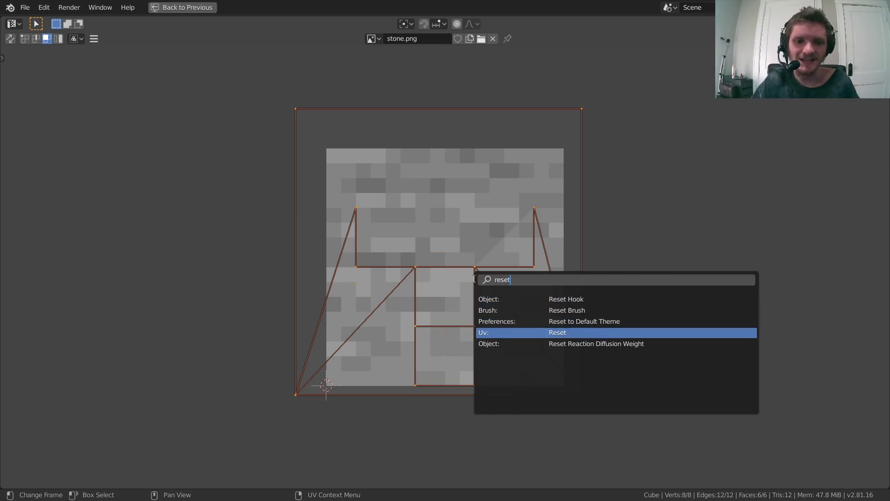
{"action": "left_click", "coordinate": [559, 333]}
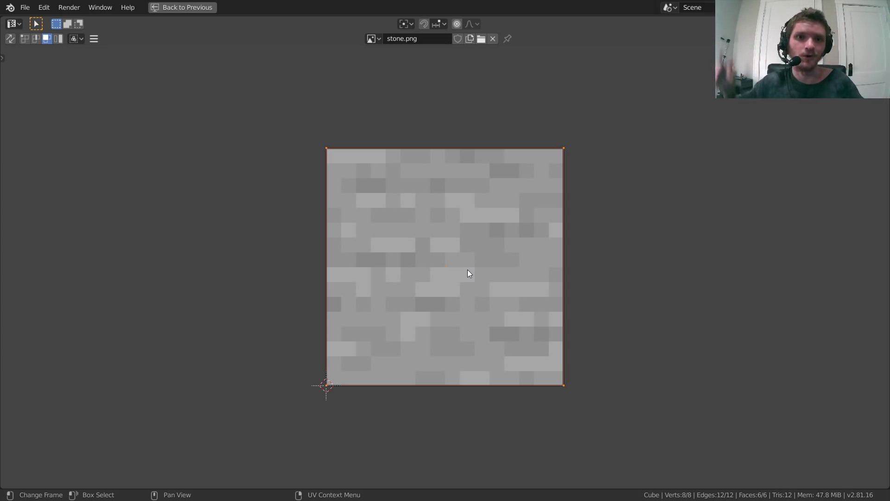
{"action": "key", "text": "ctrl+space"}
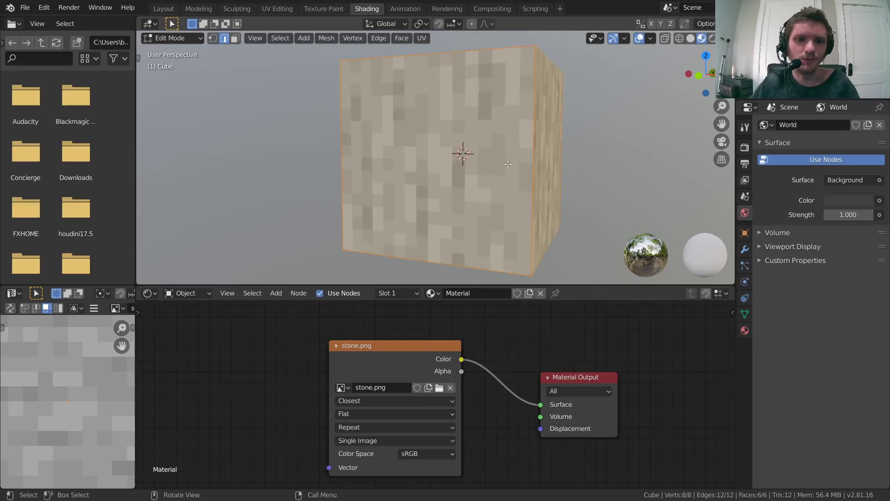
Orbit the view to face the stone-textured cube more directly
{"action": "middle_click_drag", "start_coordinate": [482, 138], "coordinate": [438, 130]}
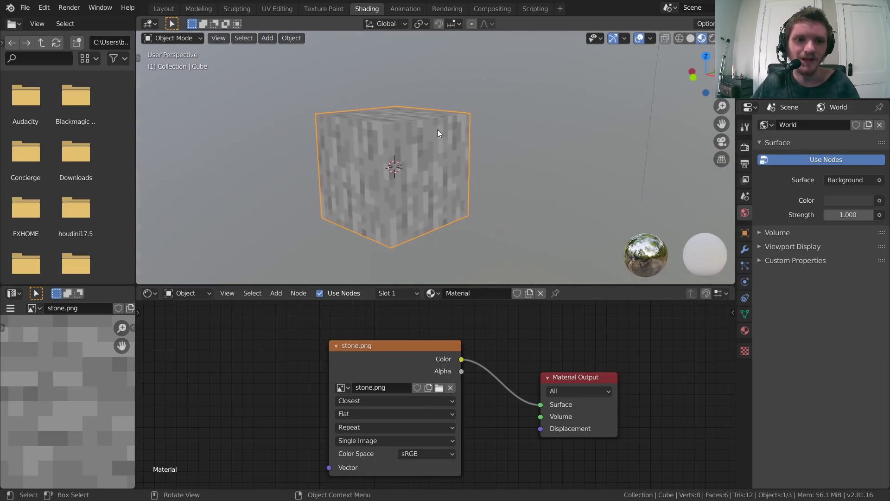
{"action": "middle_click_drag", "start_coordinate": [387, 166], "coordinate": [431, 140]}
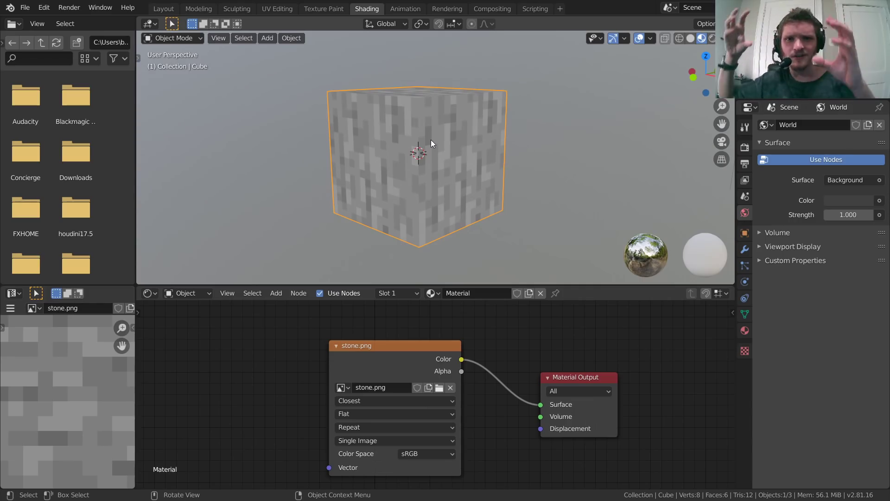
{"action": "middle_click_drag", "start_coordinate": [430, 141], "coordinate": [475, 93]}
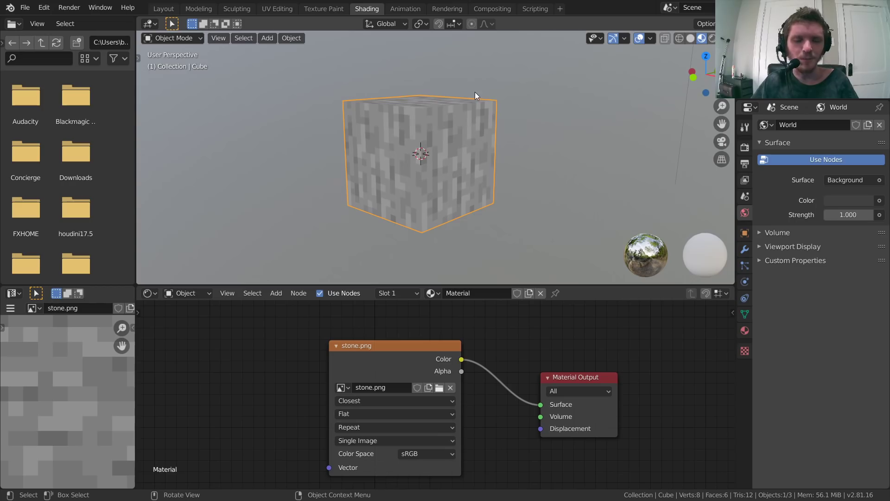
Rotate the cube about -89° around the X axis
{"action": "key", "text": "r"}
{"action": "key", "text": "x"}
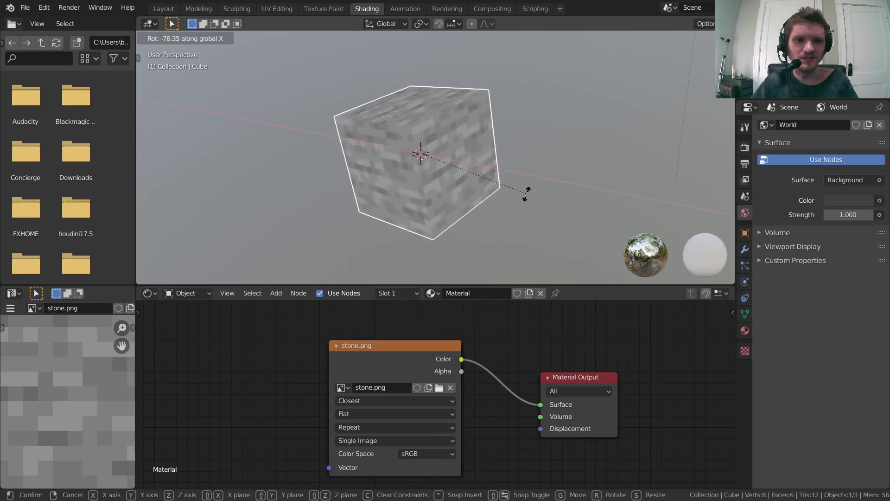
{"action": "left_click", "coordinate": [517, 217]}
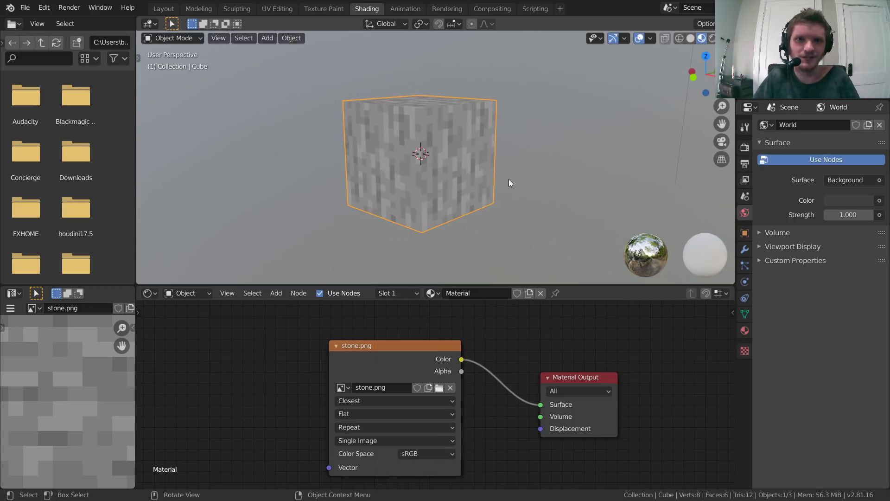
{"action": "scroll", "coordinate": [435, 159], "scroll_direction": "up", "scroll_amount": 2}
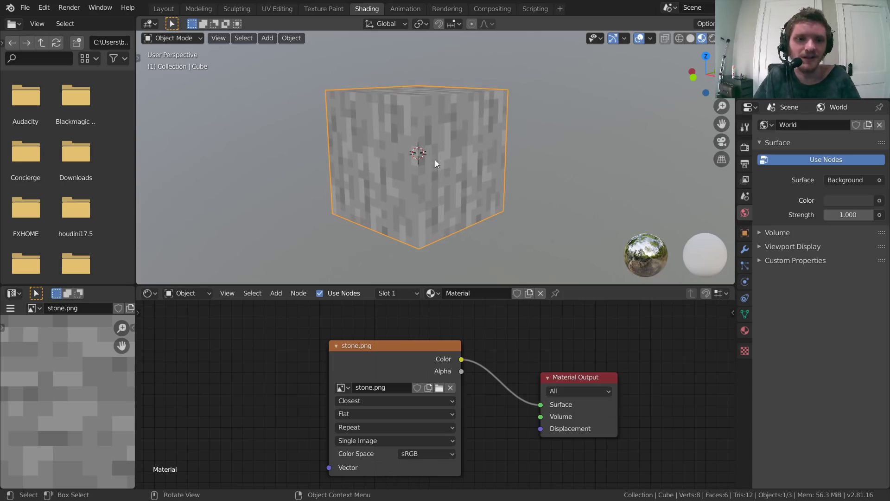
Rotate the cube's UVs 90° in Edit Mode so the stone pattern sits upright
{"action": "key", "text": "Tab"}
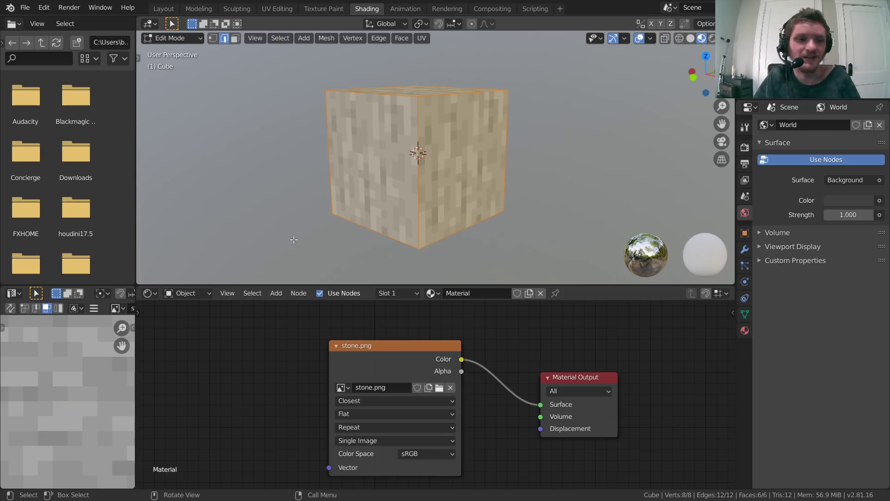
{"action": "scroll", "coordinate": [116, 364], "scroll_direction": "down", "scroll_amount": 4}
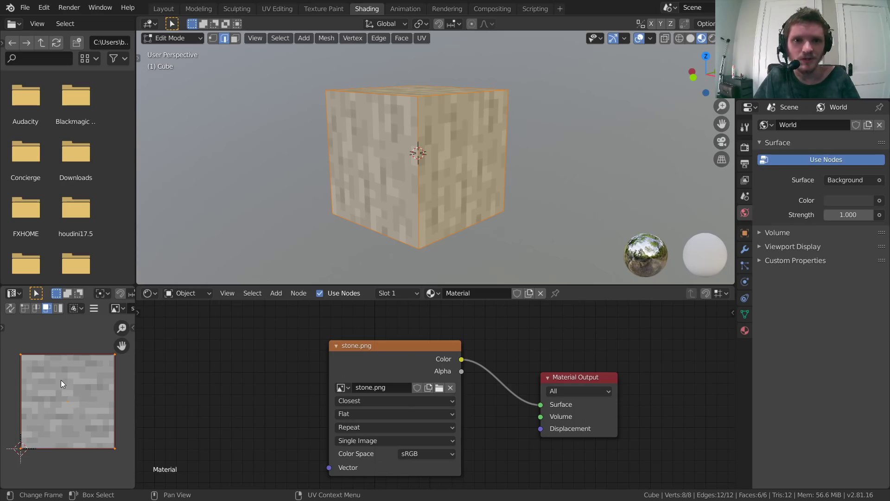
{"action": "key", "text": "r"}
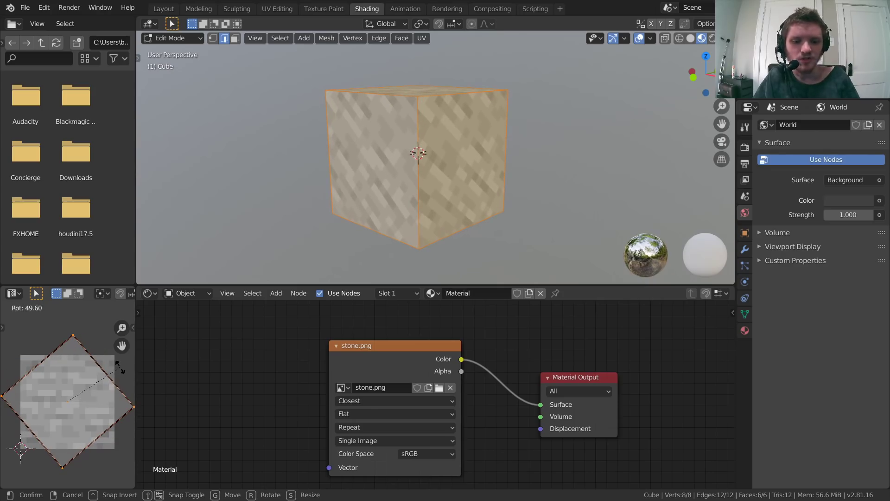
{"action": "type", "text": "90"}
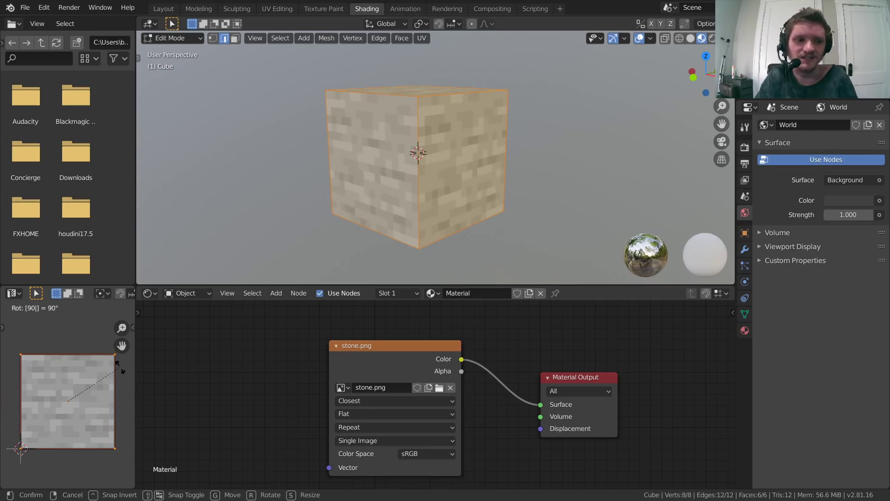
{"action": "key", "text": "Return"}
{"action": "key", "text": "Tab"}
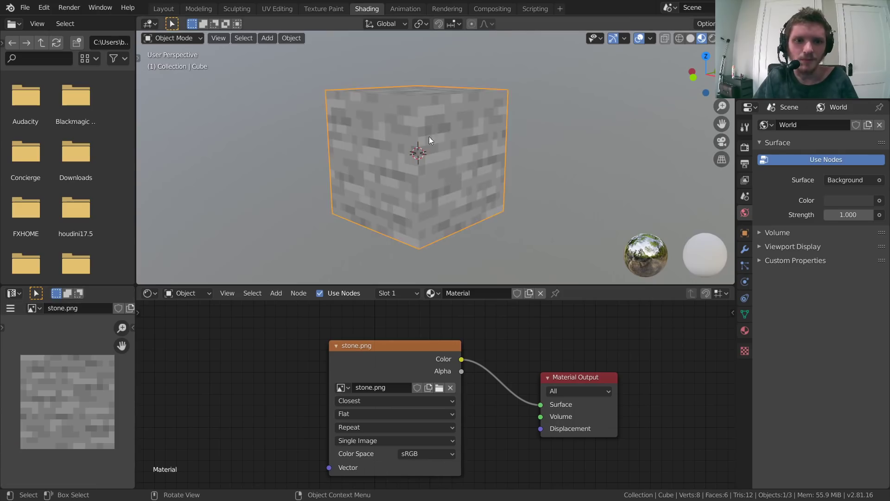
{"action": "scroll", "coordinate": [424, 135], "scroll_direction": "down", "scroll_amount": 3}
{"action": "middle_click_drag", "start_coordinate": [419, 128], "coordinate": [469, 130]}
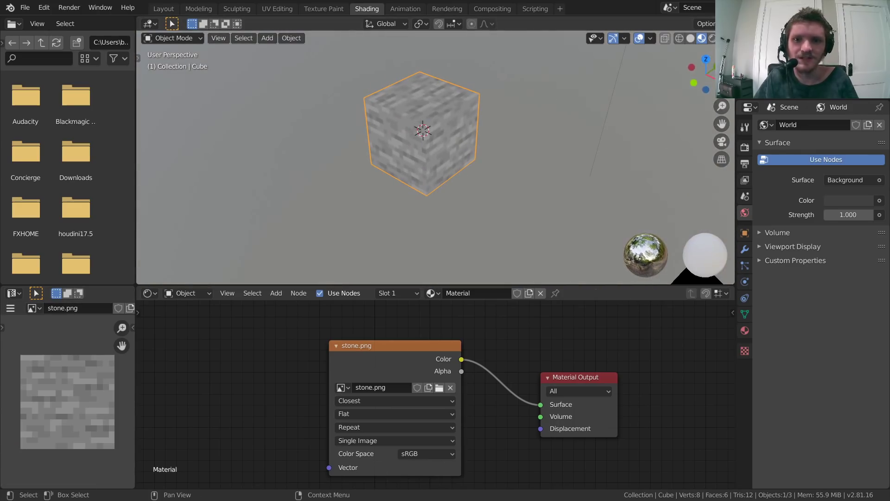
Leave fullscreen Blender and select blue_wool.png in the MinecraftTextures folder
{"action": "key", "text": "q"}
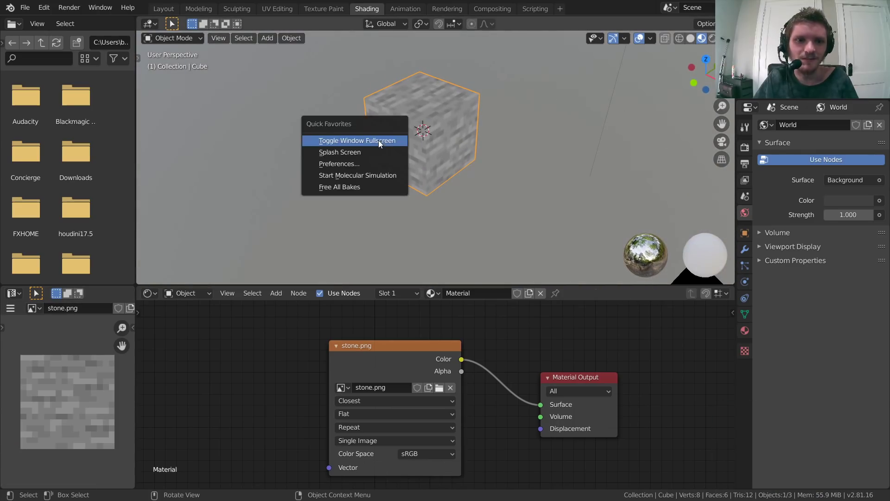
{"action": "left_click", "coordinate": [378, 140]}
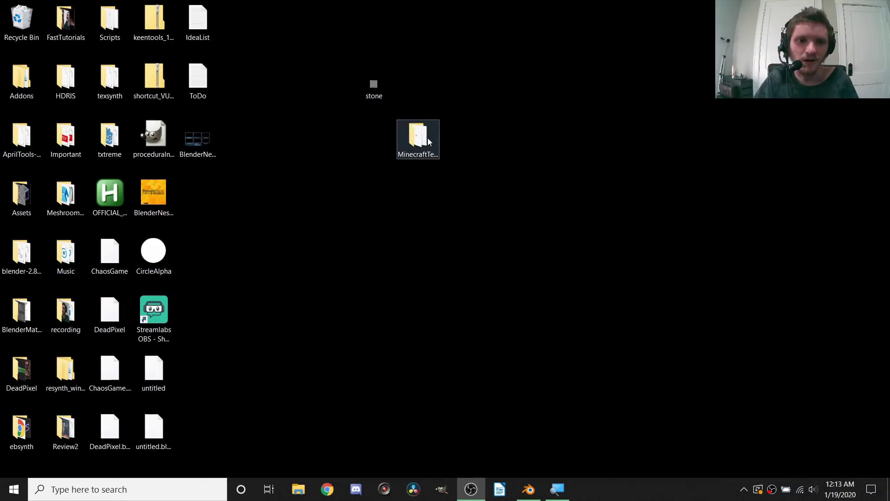
{"action": "double_click", "coordinate": [428, 138]}
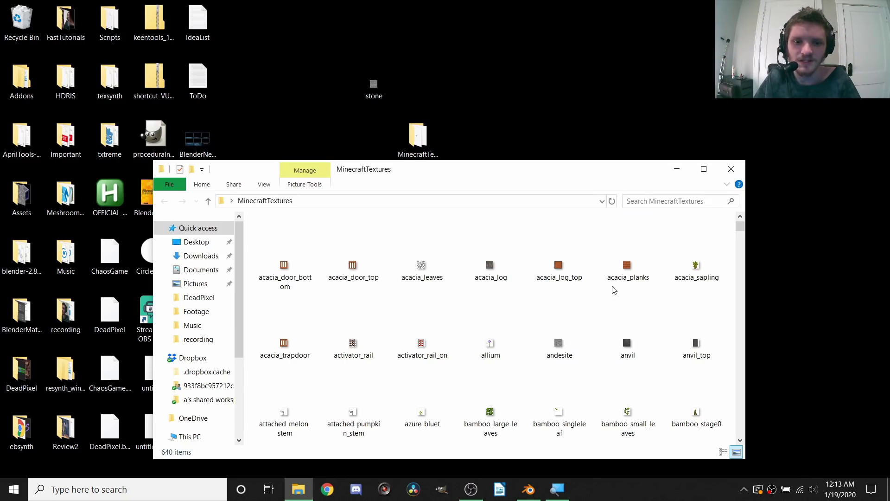
{"action": "scroll", "coordinate": [623, 313], "scroll_direction": "down", "scroll_amount": 5}
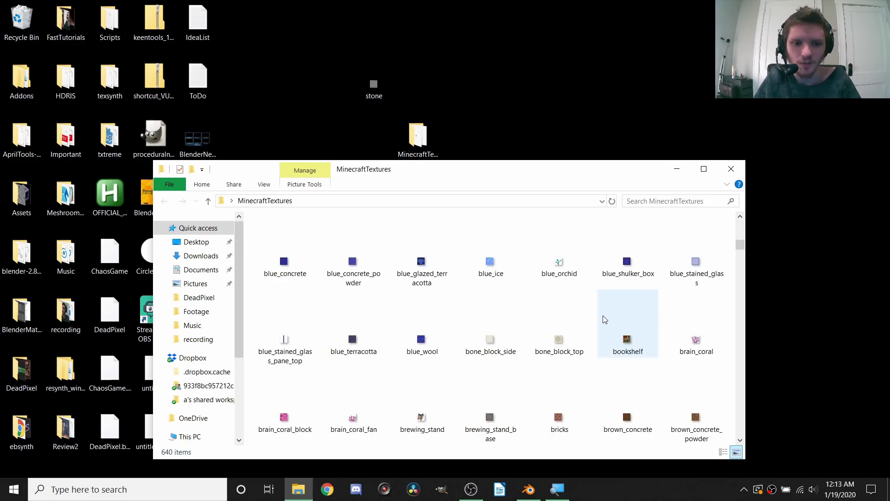
{"action": "left_click", "coordinate": [424, 344]}
{"action": "left_click", "coordinate": [456, 93]}
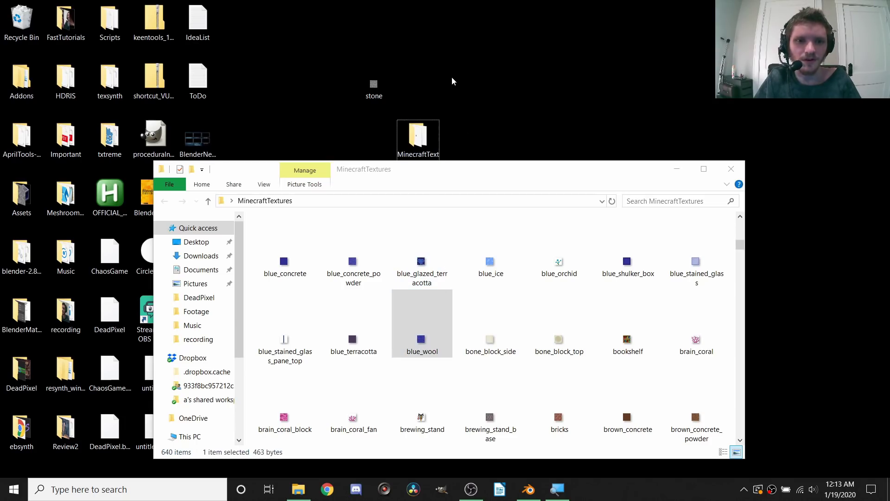
{"action": "left_click", "coordinate": [676, 169]}
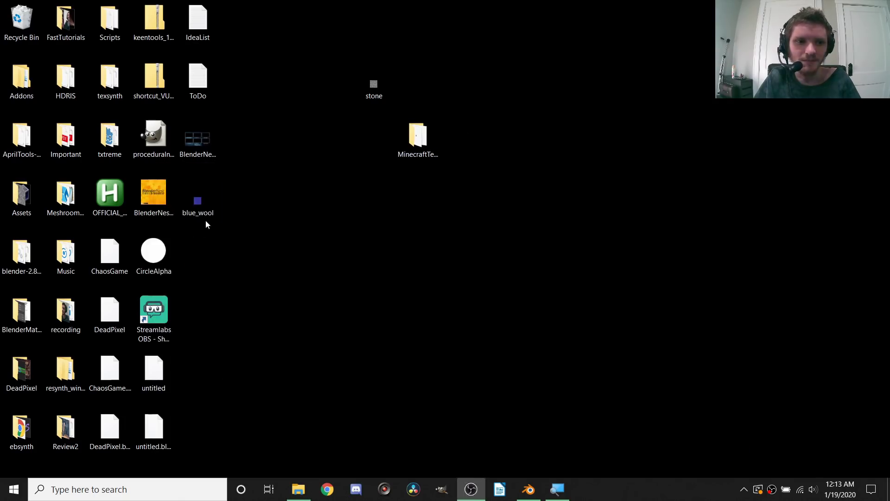
Drop blue_wool beside stone on the desktop and preview it
{"action": "left_click_drag", "start_coordinate": [190, 212], "coordinate": [415, 77]}
{"action": "double_click", "coordinate": [415, 77]}
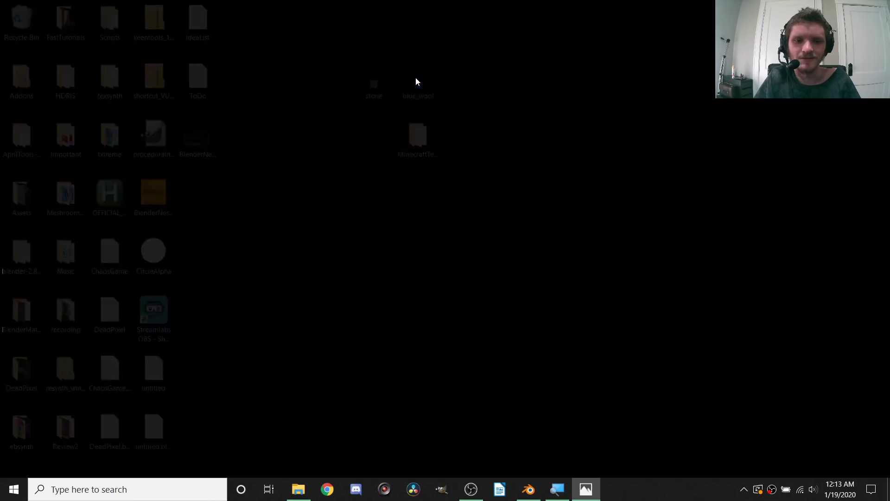
{"action": "left_click", "coordinate": [878, 9]}
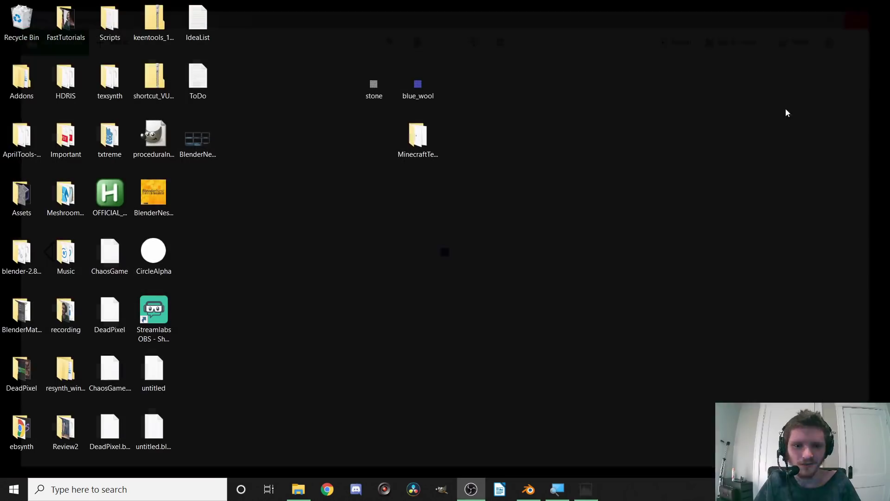
Bring Blender back to the front in fullscreen
{"action": "left_click", "coordinate": [529, 489]}
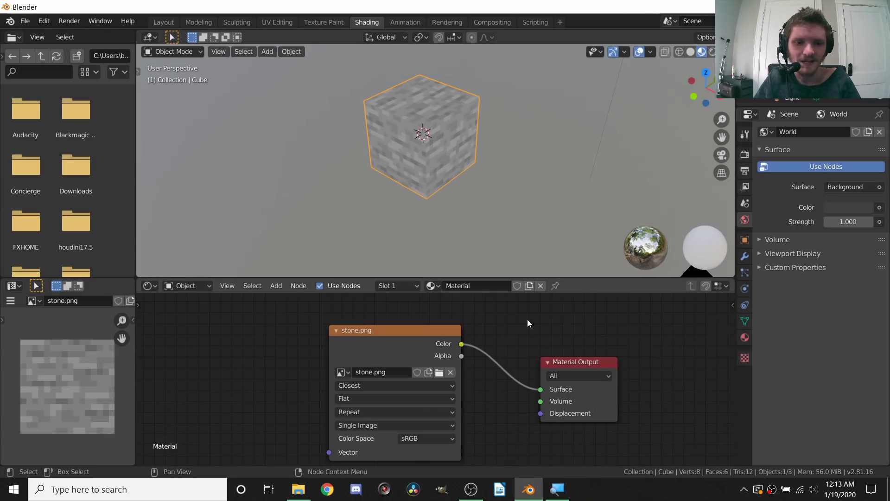
{"action": "key", "text": "alt+F11"}
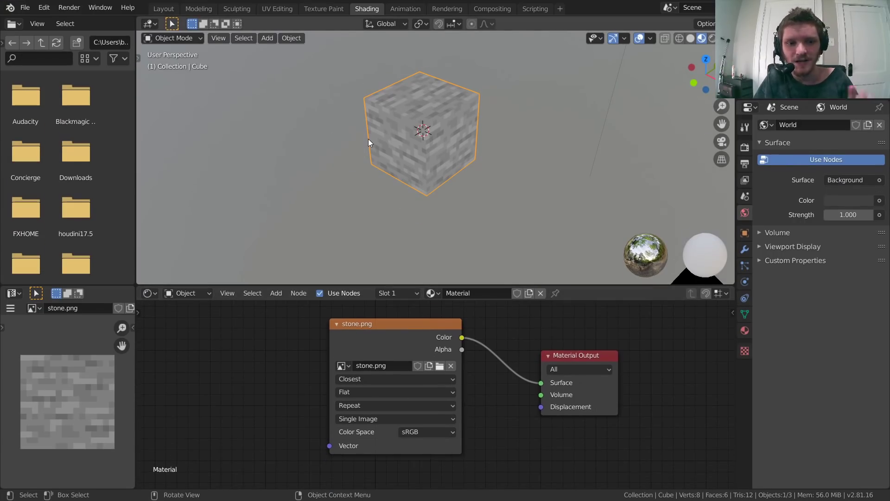
{"action": "scroll", "coordinate": [467, 385], "scroll_direction": "up", "scroll_amount": 2}
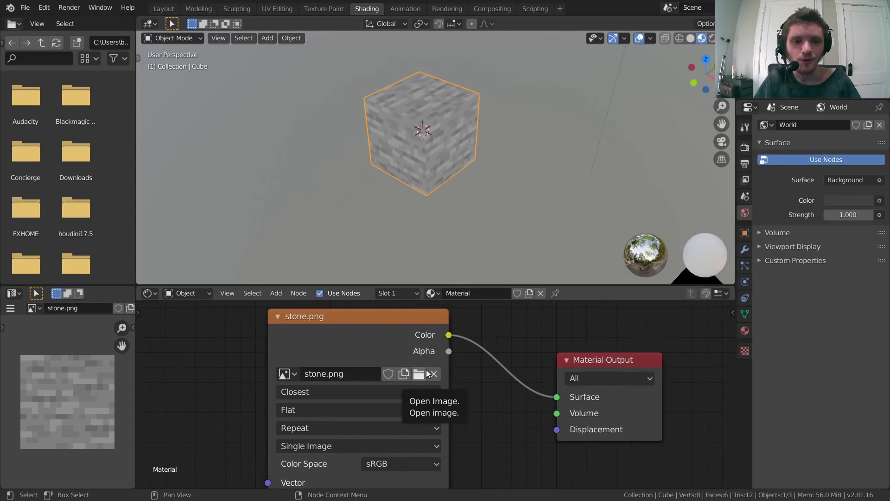
Unlink stone.png from the Image Texture node and load blue_wool.png from the Desktop
{"action": "left_click", "coordinate": [434, 373]}
{"action": "left_click", "coordinate": [403, 373]}
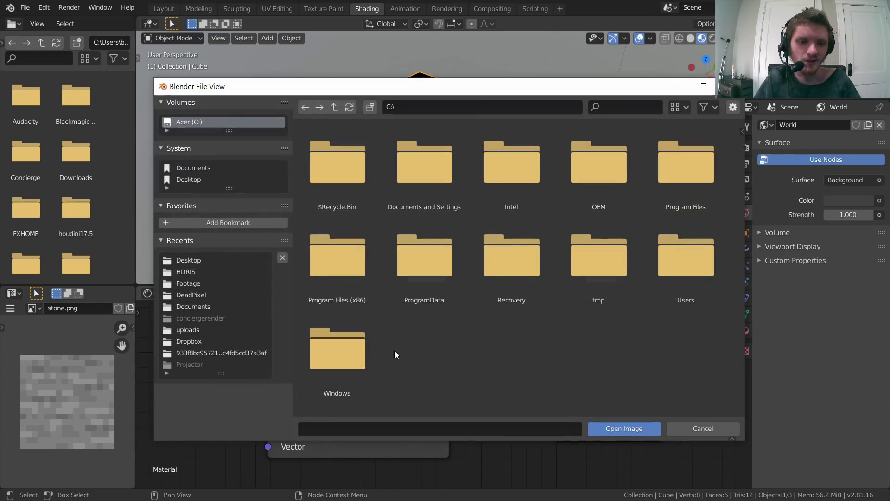
{"action": "left_click", "coordinate": [181, 258]}
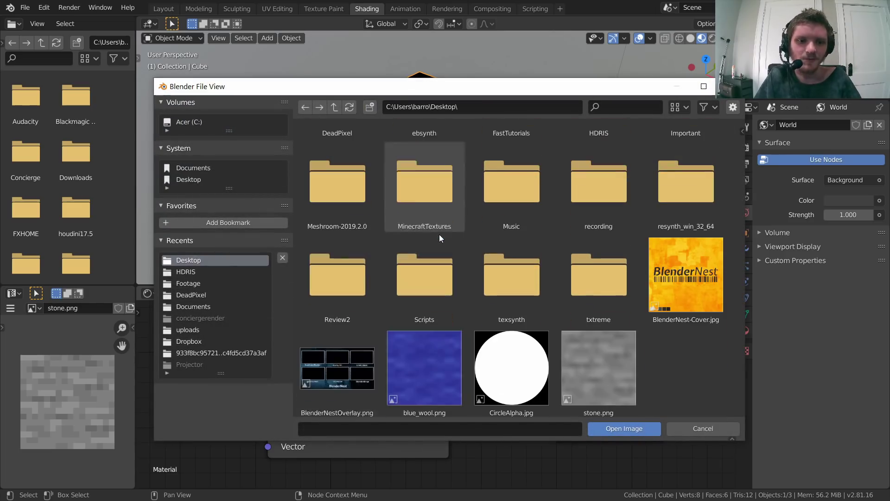
{"action": "double_click", "coordinate": [425, 360]}
{"action": "scroll", "coordinate": [438, 104], "scroll_direction": "up", "scroll_amount": 5}
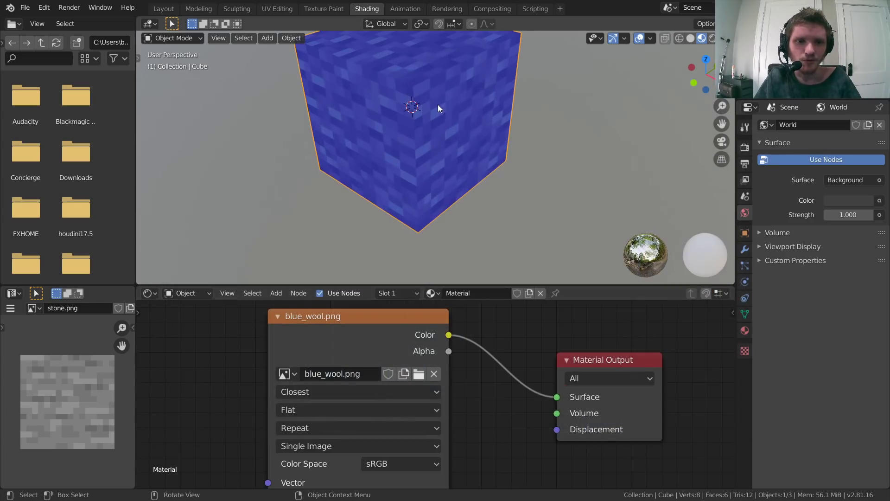
{"action": "scroll", "coordinate": [416, 111], "scroll_direction": "down", "scroll_amount": 5}
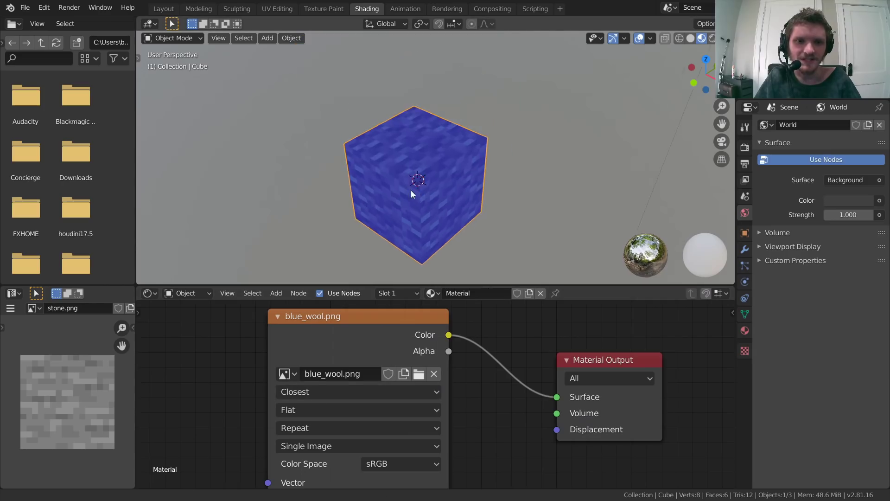
{"action": "middle_click_drag", "start_coordinate": [413, 193], "coordinate": [491, 132]}
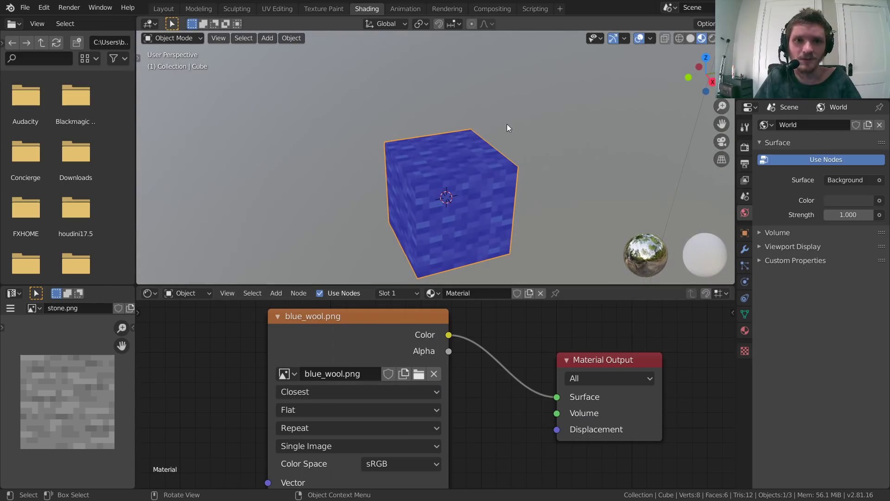
Switch the viewport to Rendered shading and move the light to a new position
{"action": "left_click", "coordinate": [712, 39]}
{"action": "mouse_move", "coordinate": [439, 201]}
{"action": "middle_mouse_down"}
{"action": "mouse_move", "coordinate": [361, 181]}
{"action": "mouse_move", "coordinate": [465, 171]}
{"action": "mouse_move", "coordinate": [409, 181]}
{"action": "mouse_move", "coordinate": [401, 201]}
{"action": "mouse_move", "coordinate": [406, 147]}
{"action": "middle_mouse_up"}
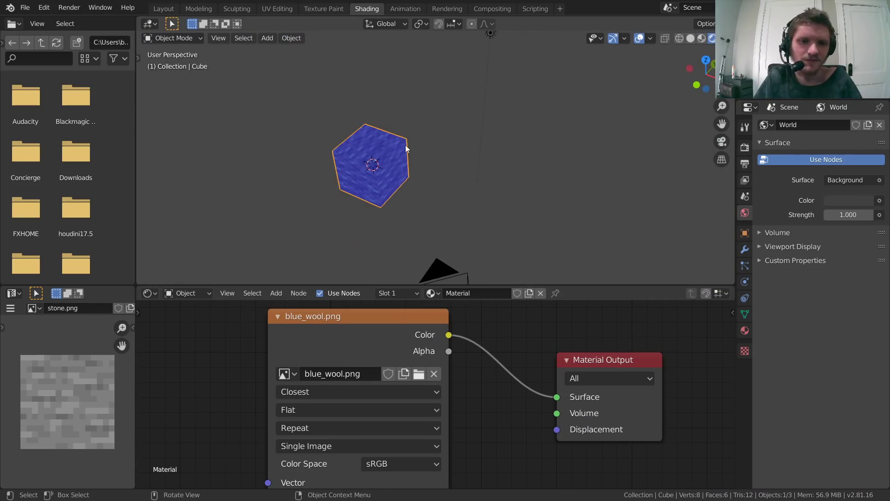
{"action": "left_click", "coordinate": [488, 38]}
{"action": "key", "text": "g"}
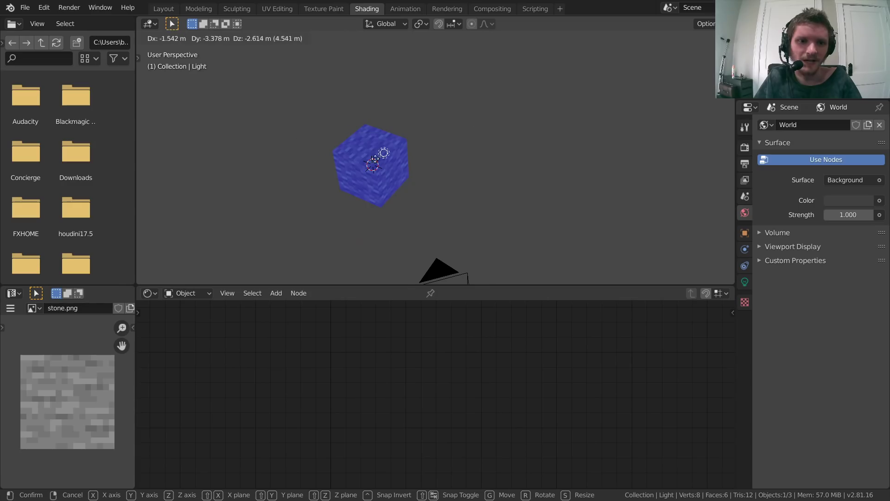
{"action": "left_click", "coordinate": [466, 117]}
{"action": "middle_click_drag", "start_coordinate": [465, 118], "coordinate": [382, 162]}
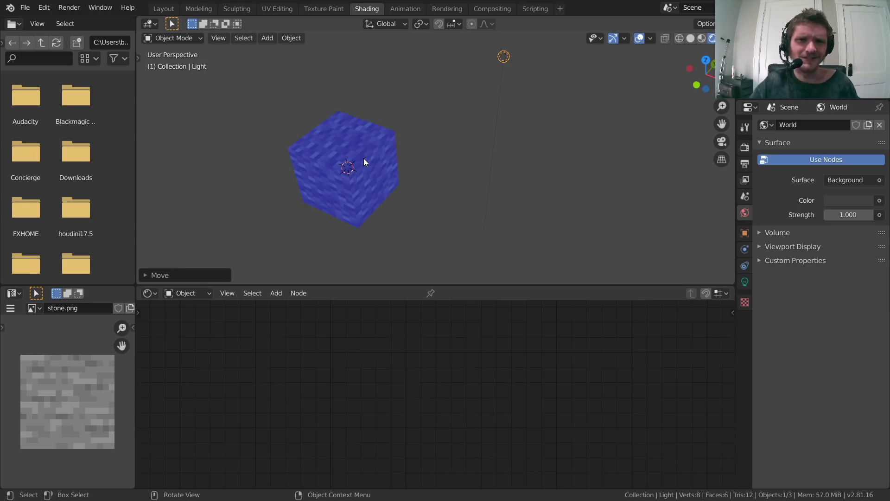
Select the cube and shift its Image Texture node to the left in the node editor
{"action": "left_click", "coordinate": [364, 159]}
{"action": "scroll", "coordinate": [309, 387], "scroll_direction": "down", "scroll_amount": 4}
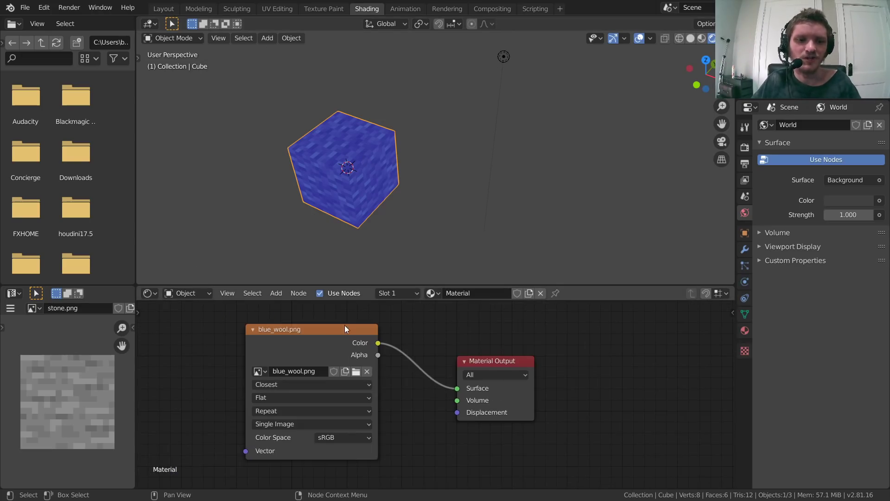
{"action": "left_click_drag", "start_coordinate": [344, 324], "coordinate": [271, 343]}
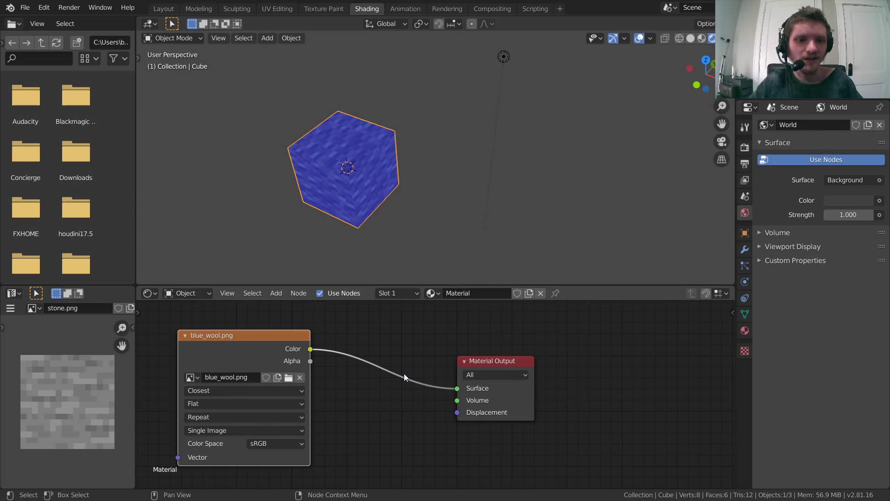
{"action": "middle_click_drag", "start_coordinate": [394, 364], "coordinate": [413, 401]}
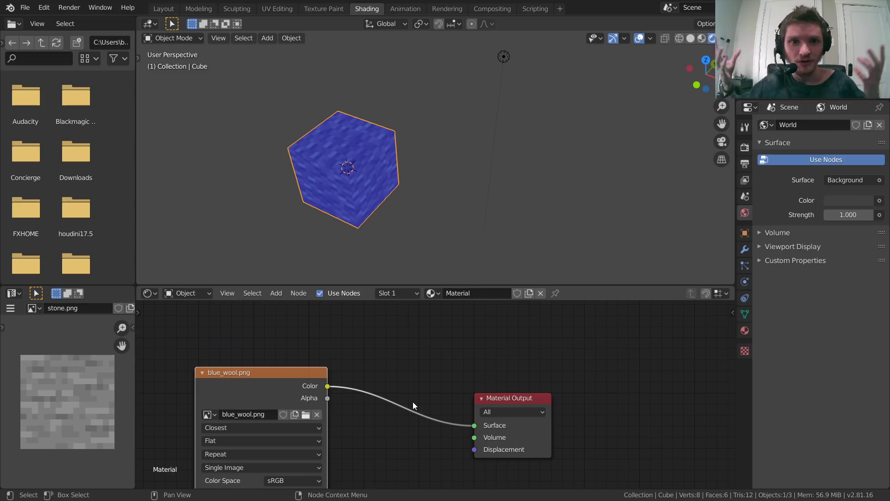
Insert a Principled BSDF node on the link between Image Texture and Material Output
{"action": "key", "text": "shift+a"}
{"action": "left_click", "coordinate": [393, 336]}
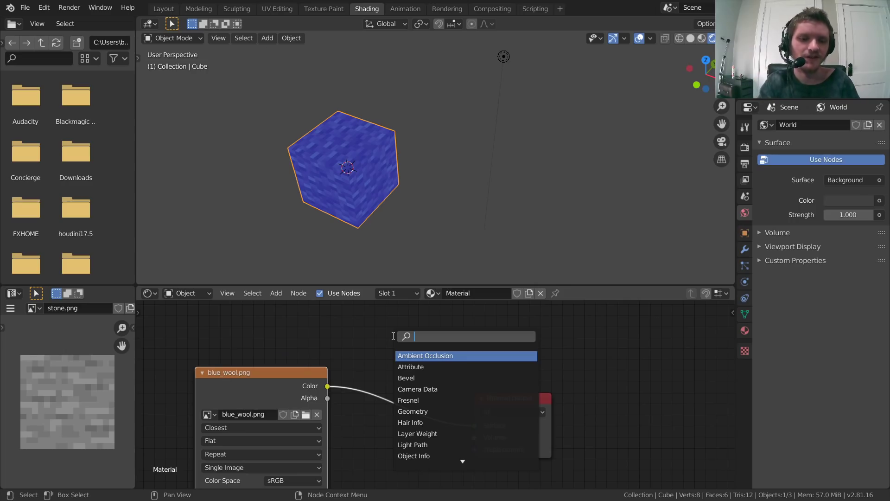
{"action": "type", "text": "princ"}
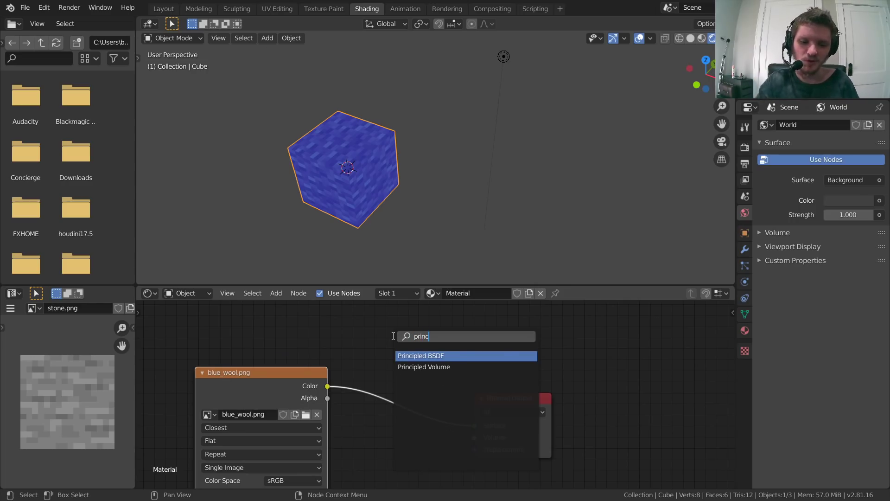
{"action": "key", "text": "Return"}
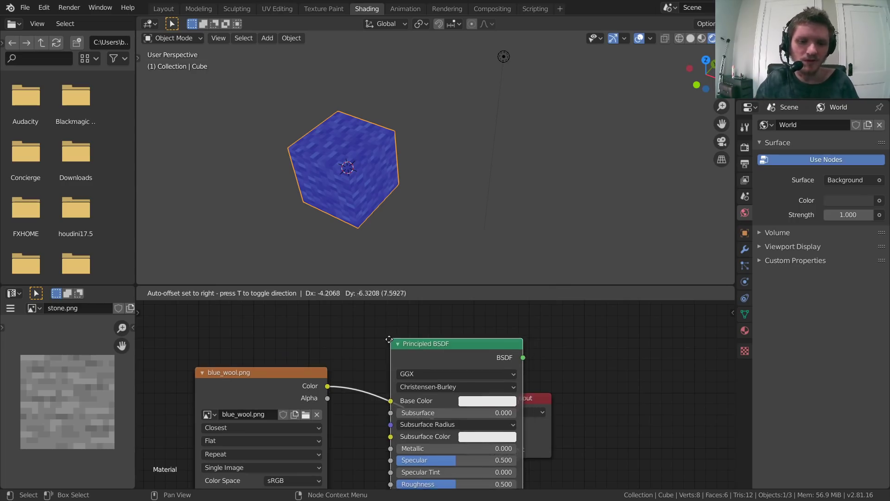
{"action": "left_click", "coordinate": [376, 337]}
Move the light above the cube, then reselect the cube
{"action": "left_click", "coordinate": [506, 56]}
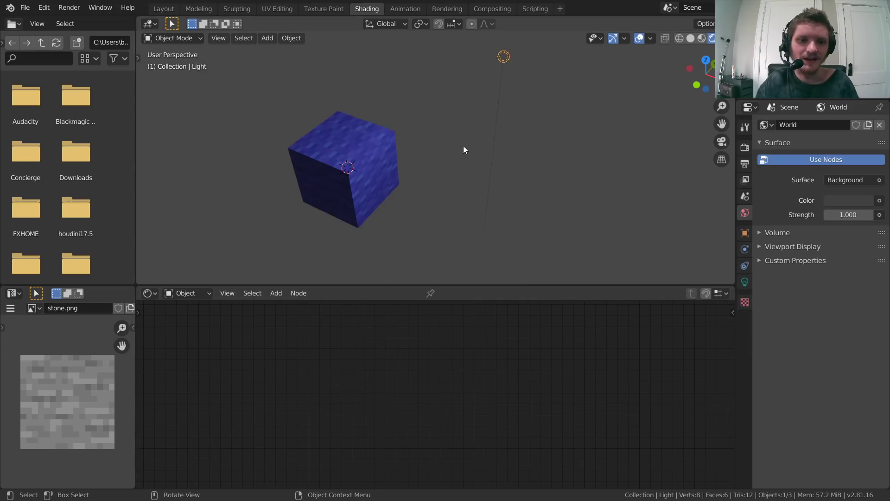
{"action": "left_click", "coordinate": [359, 158]}
{"action": "scroll", "coordinate": [424, 349], "scroll_direction": "down", "scroll_amount": 2}
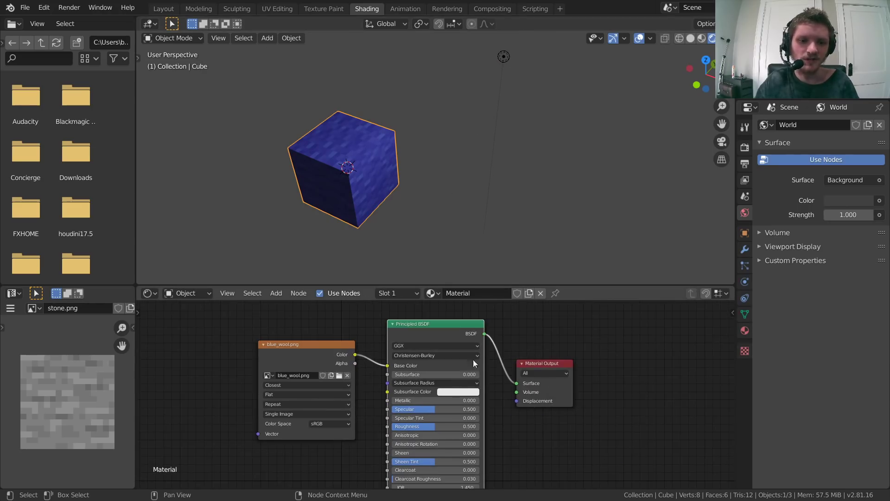
{"action": "middle_click_drag", "start_coordinate": [379, 160], "coordinate": [546, 146]}
{"action": "left_click", "coordinate": [558, 134]}
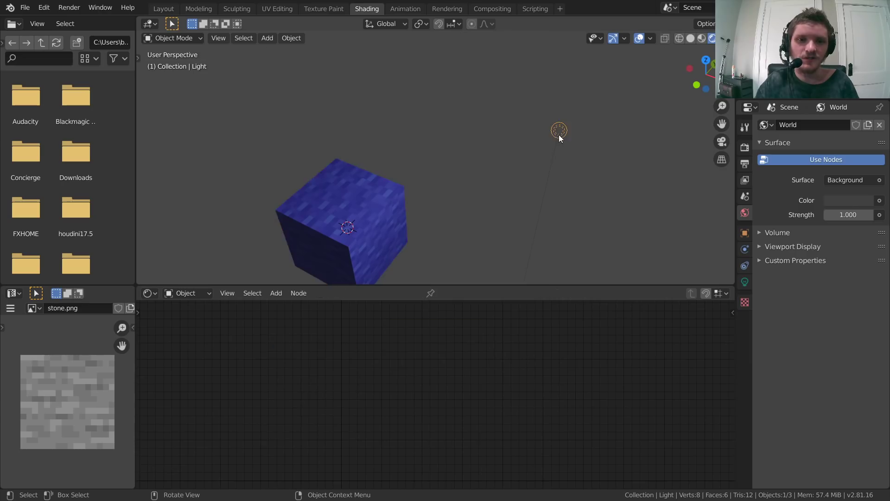
{"action": "key", "text": "g"}
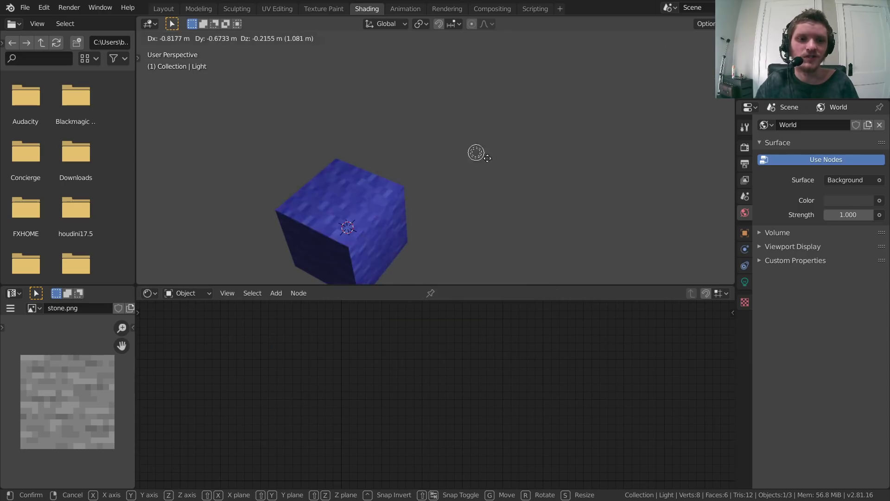
{"action": "left_click", "coordinate": [560, 173]}
{"action": "key", "text": "g"}
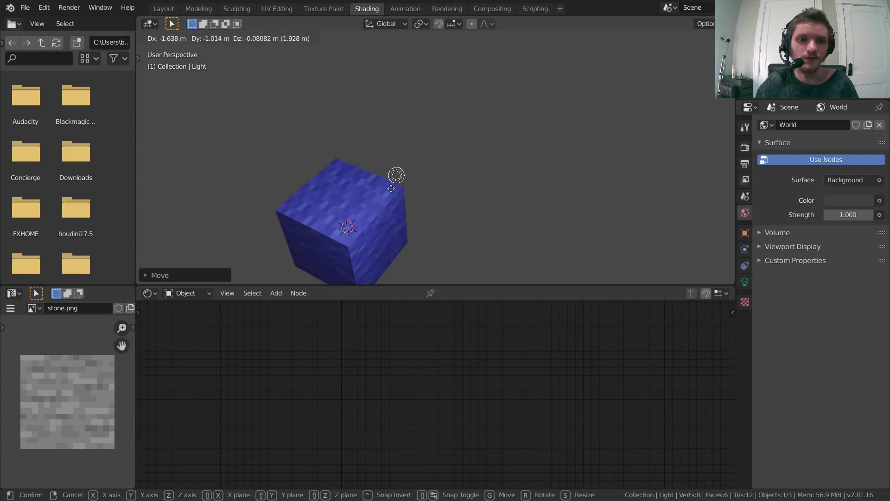
{"action": "left_click", "coordinate": [456, 162]}
{"action": "left_click", "coordinate": [356, 216]}
{"action": "middle_click_drag", "start_coordinate": [356, 215], "coordinate": [413, 163]}
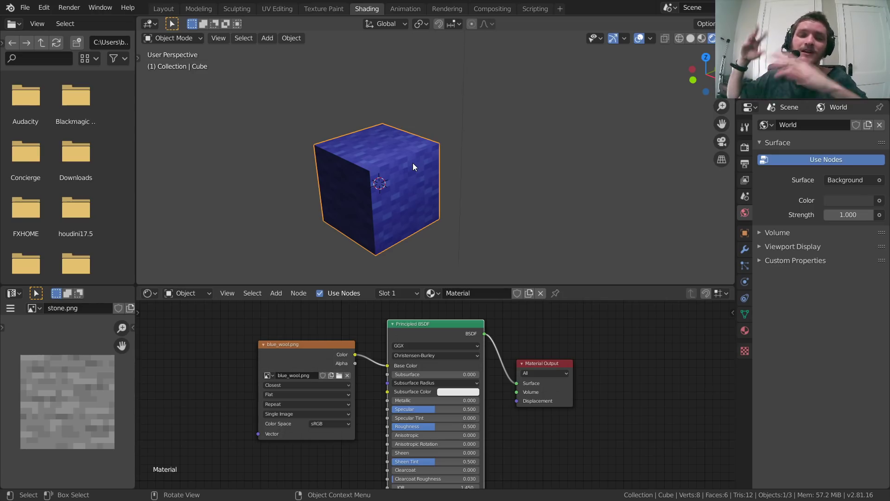
Try flattening the cube along Z in Edit Mode, then undo it
{"action": "mouse_move", "coordinate": [412, 163]}
{"action": "middle_mouse_down"}
{"action": "mouse_move", "coordinate": [438, 130]}
{"action": "mouse_move", "coordinate": [416, 167]}
{"action": "middle_mouse_up"}
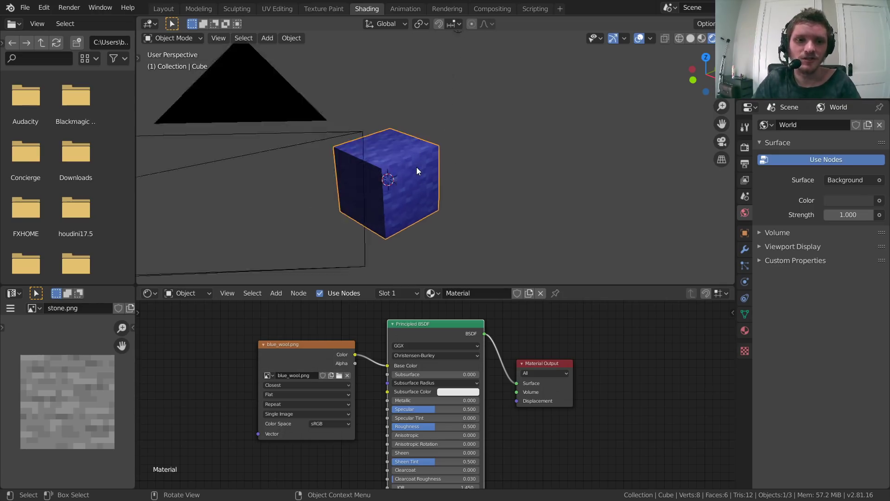
{"action": "key", "text": "Tab"}
{"action": "key", "text": "s"}
{"action": "key", "text": "z"}
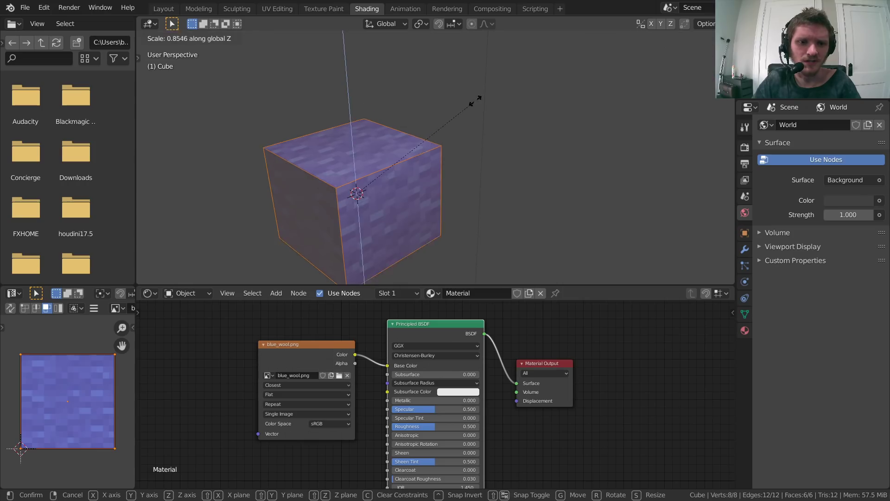
{"action": "left_click", "coordinate": [592, 150]}
{"action": "key", "text": "ctrl+z"}
{"action": "key", "text": "Tab"}
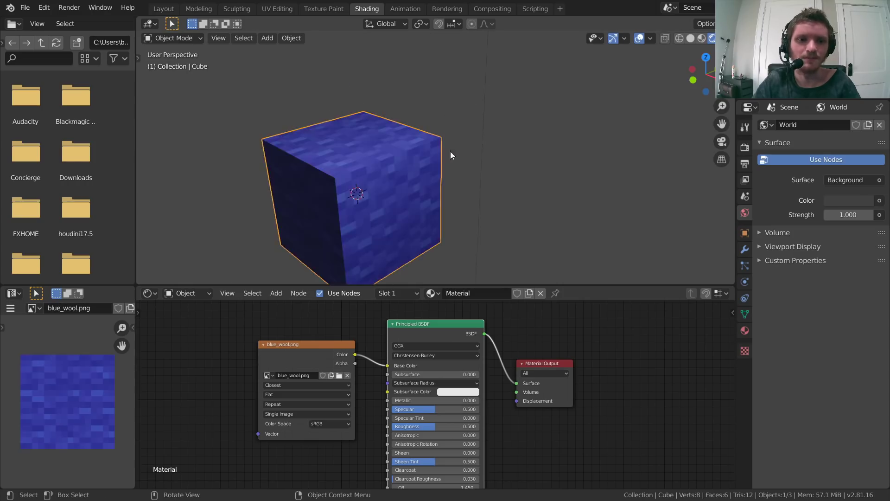
Drag the light over to the left of the cube
{"action": "scroll", "coordinate": [450, 151], "scroll_direction": "down", "scroll_amount": 3}
{"action": "middle_click_drag", "start_coordinate": [410, 185], "coordinate": [486, 141]}
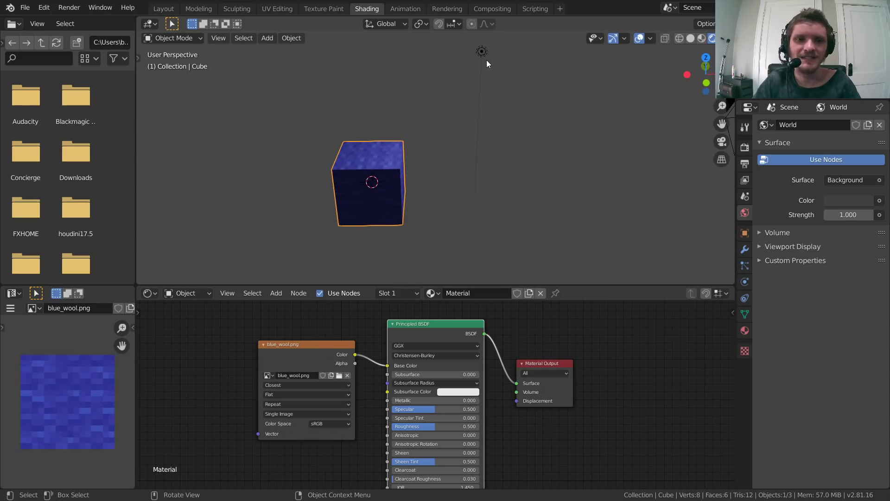
{"action": "left_click_drag", "start_coordinate": [486, 63], "coordinate": [284, 137]}
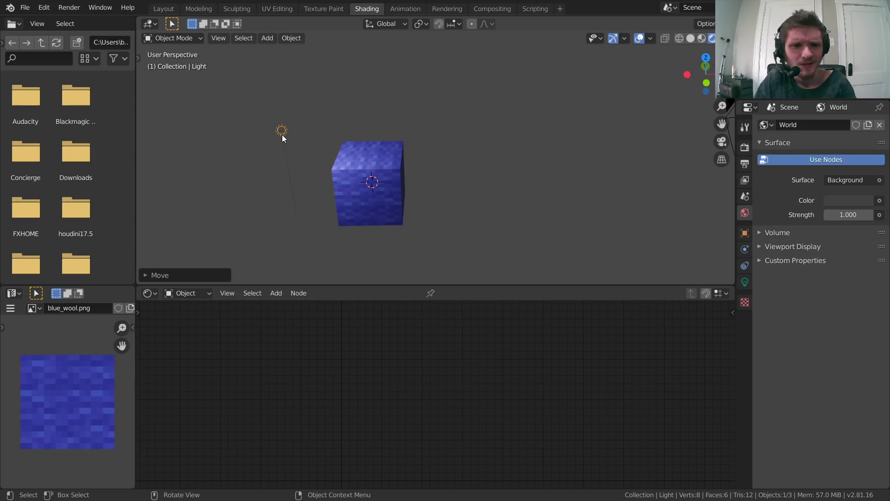
Select the cube and keep the blue_wool Image Texture on Closest interpolation
{"action": "left_click", "coordinate": [380, 176]}
{"action": "left_click", "coordinate": [308, 385]}
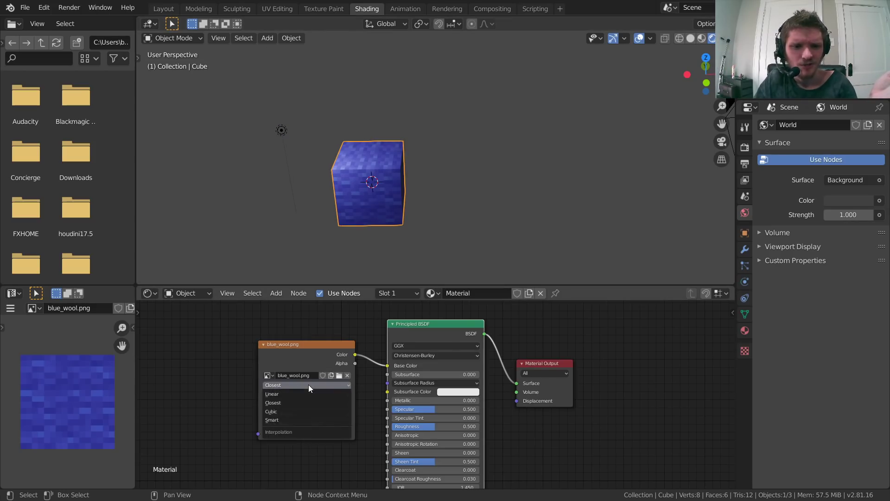
{"action": "left_click", "coordinate": [308, 385]}
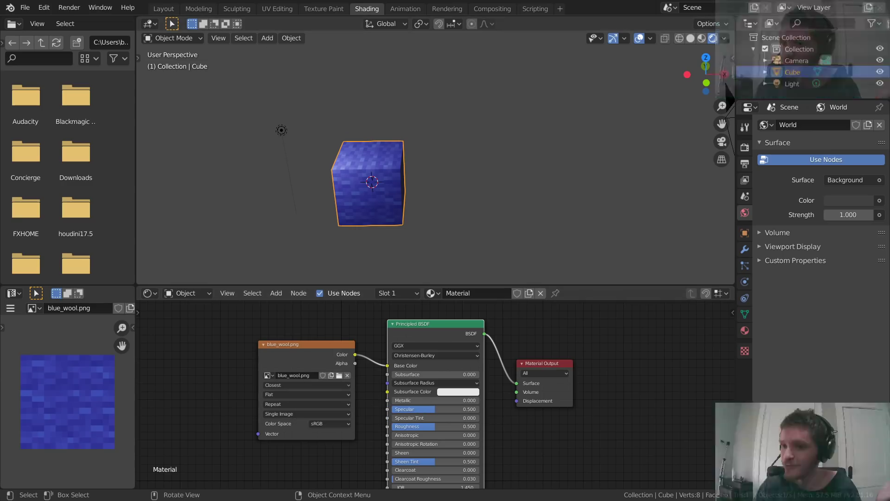